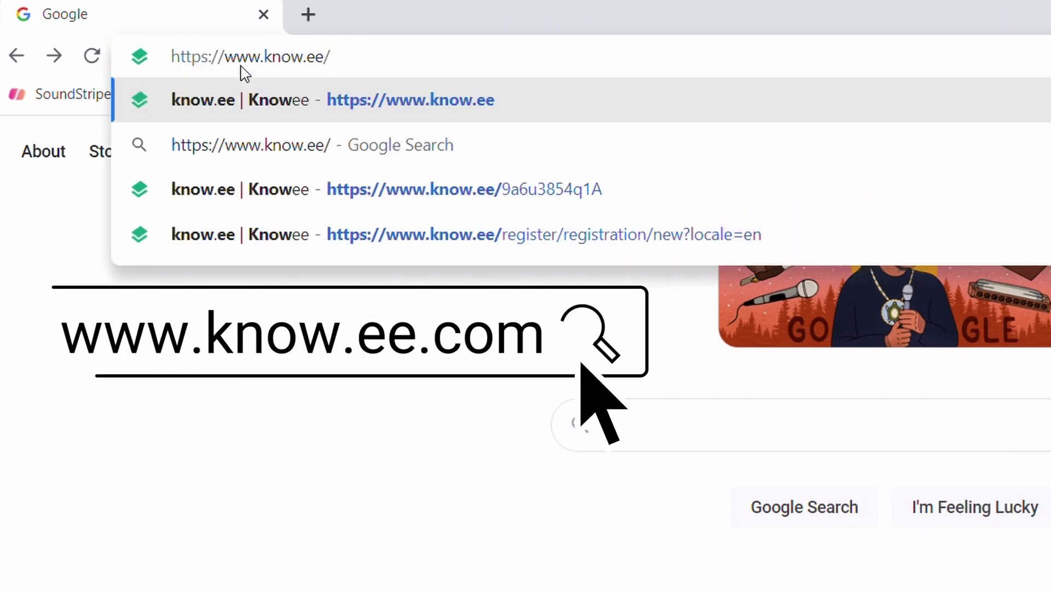
Start a free Know.ee credential and enter the first name, last name and e-mail address.
key(Return)
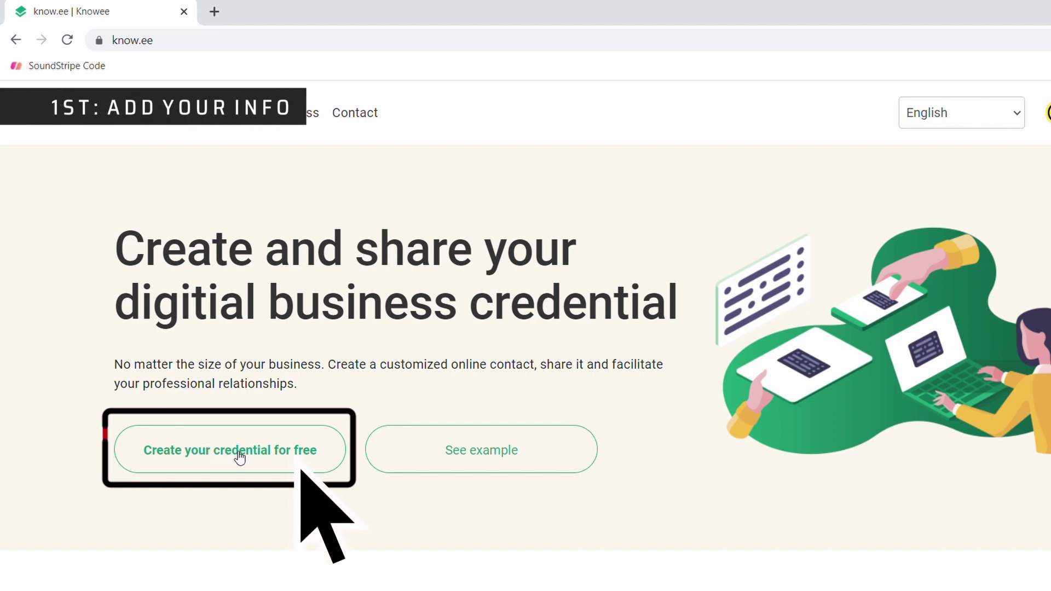
click(239, 457)
text(Sarah)
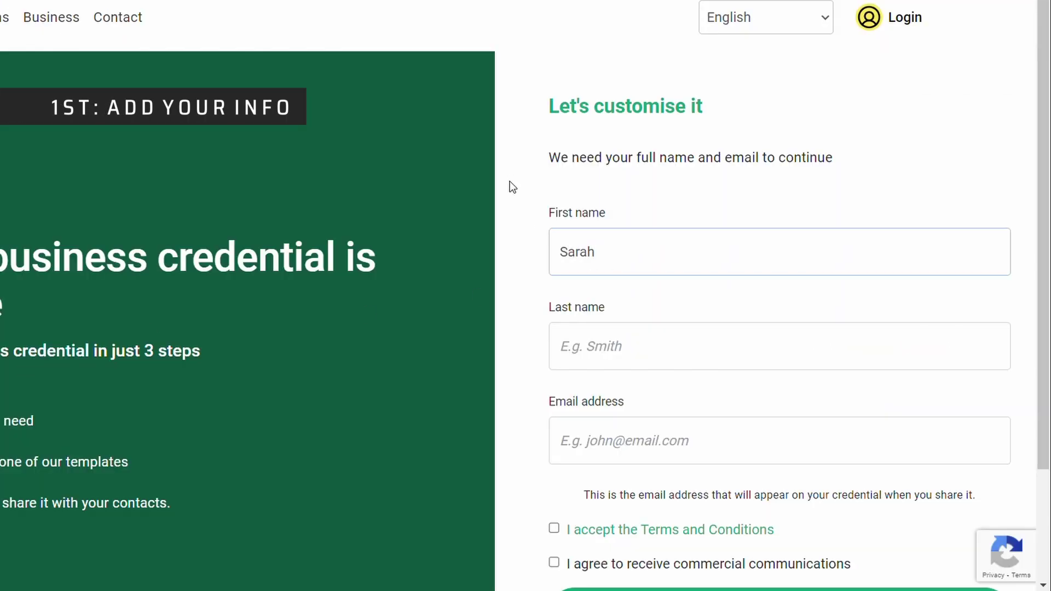
click(574, 355)
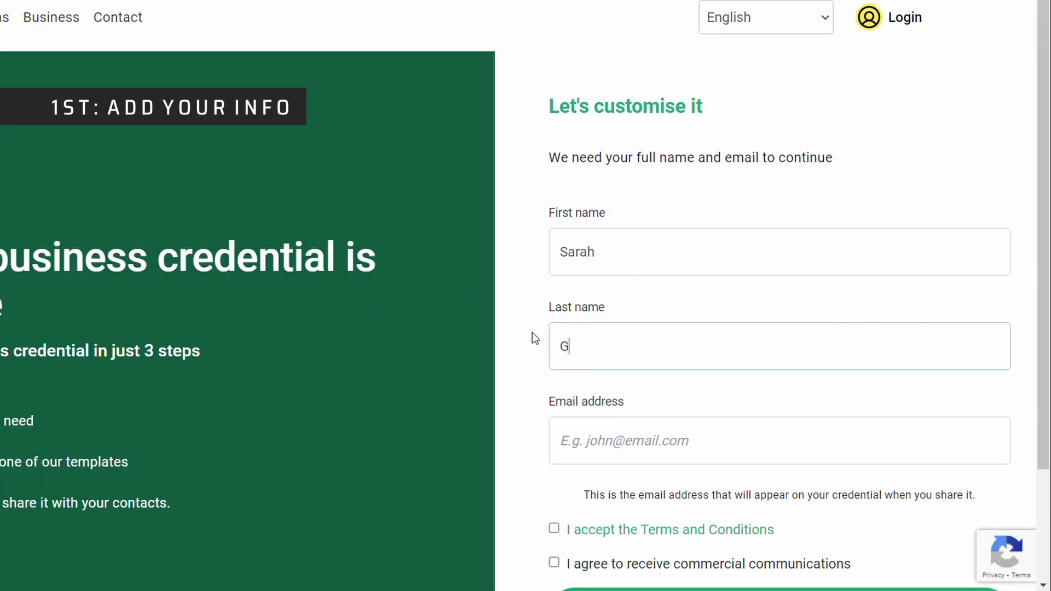
click(622, 450)
text(sarah)
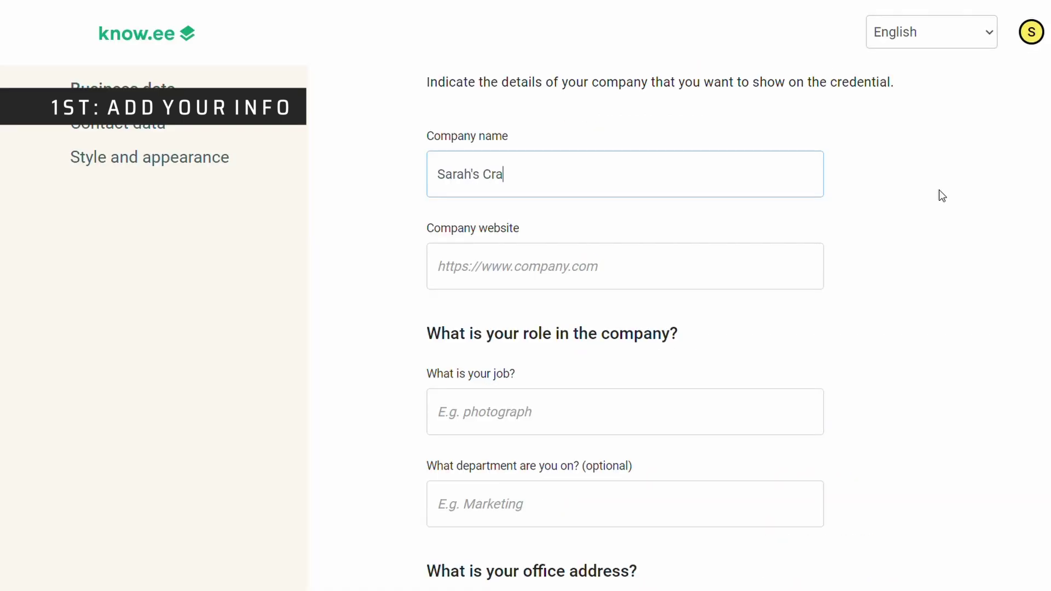
Enter the company name, company website, job title 'Personal Designer & Detailer' and department.
text(, LLC.)
click(576, 274)
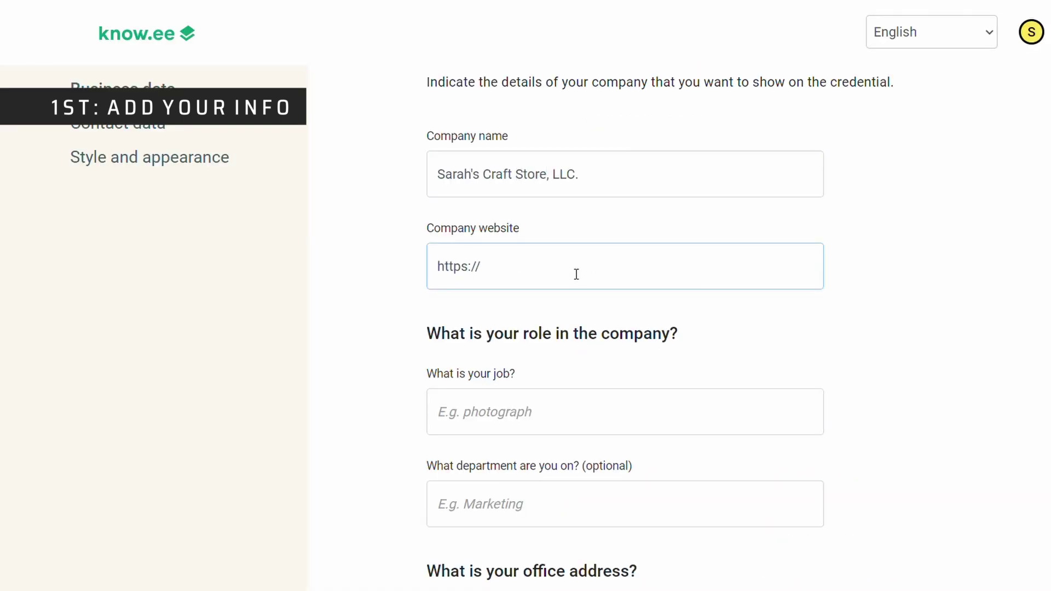
text(tore.com)
scroll(629, 258, down, 3)
click(628, 257)
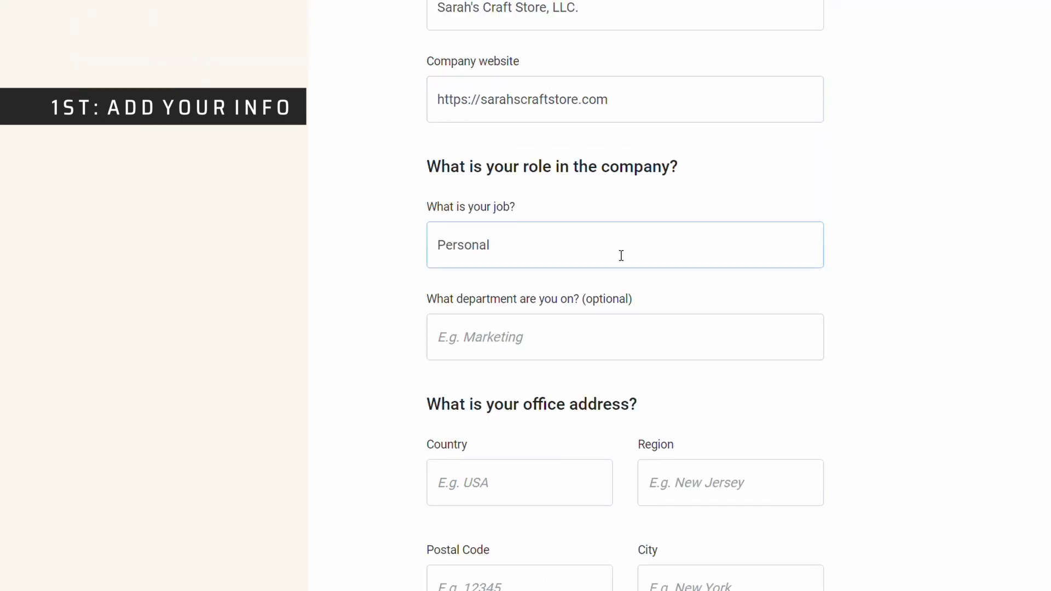
text(Personal Designer & Detailer)
click(521, 336)
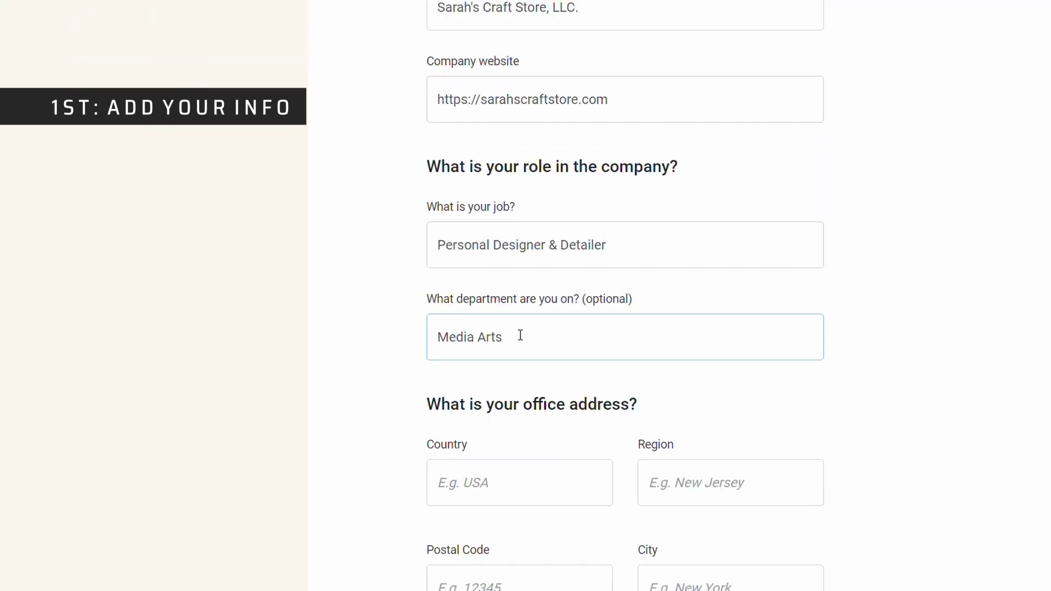
scroll(528, 335, down, 3)
Fill in the office address (country, region, postal code, city, street) and save the details.
click(536, 335)
text(USA)
click(713, 324)
text(New York)
click(510, 419)
click(675, 422)
text(Rochester)
click(600, 528)
text(228 E Main St)
scroll(574, 492, down, 3)
click(624, 518)
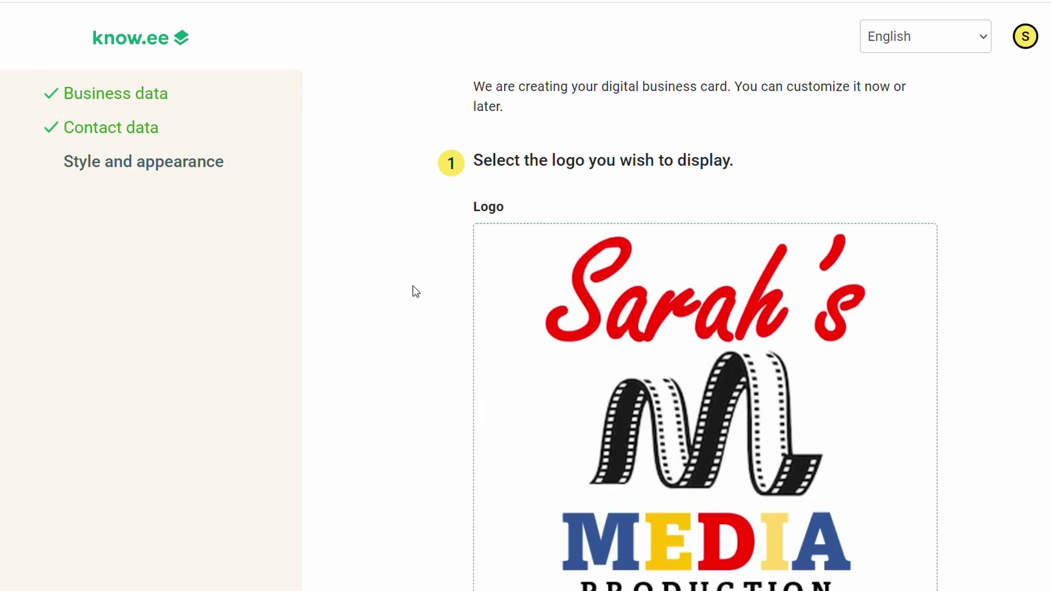
Filter to modern card styles and preview Modern yellow, grey and red.
scroll(412, 290, down, 2)
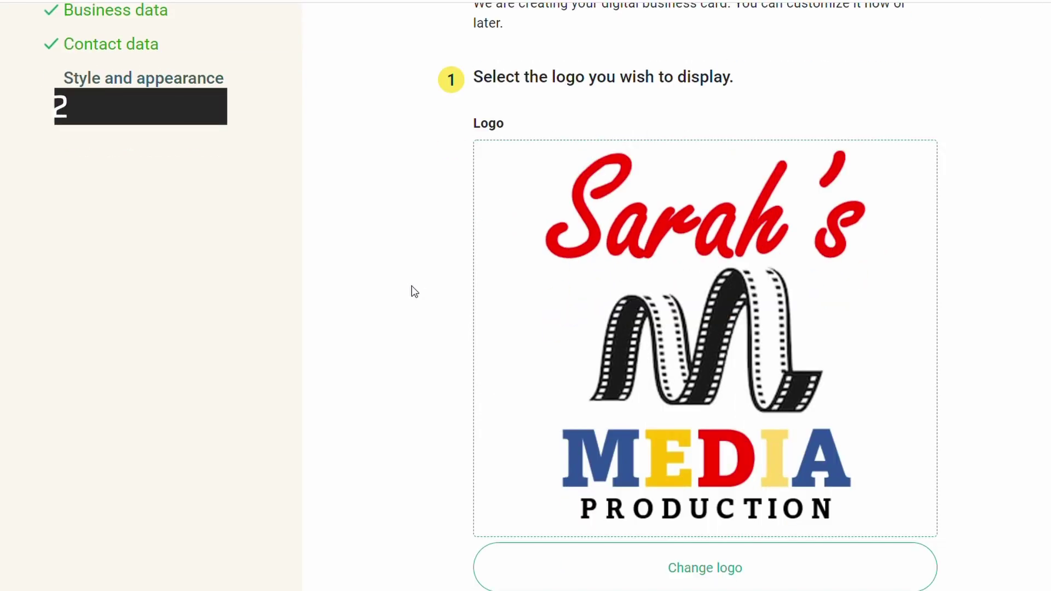
scroll(411, 295, down, 3)
scroll(409, 294, down, 10)
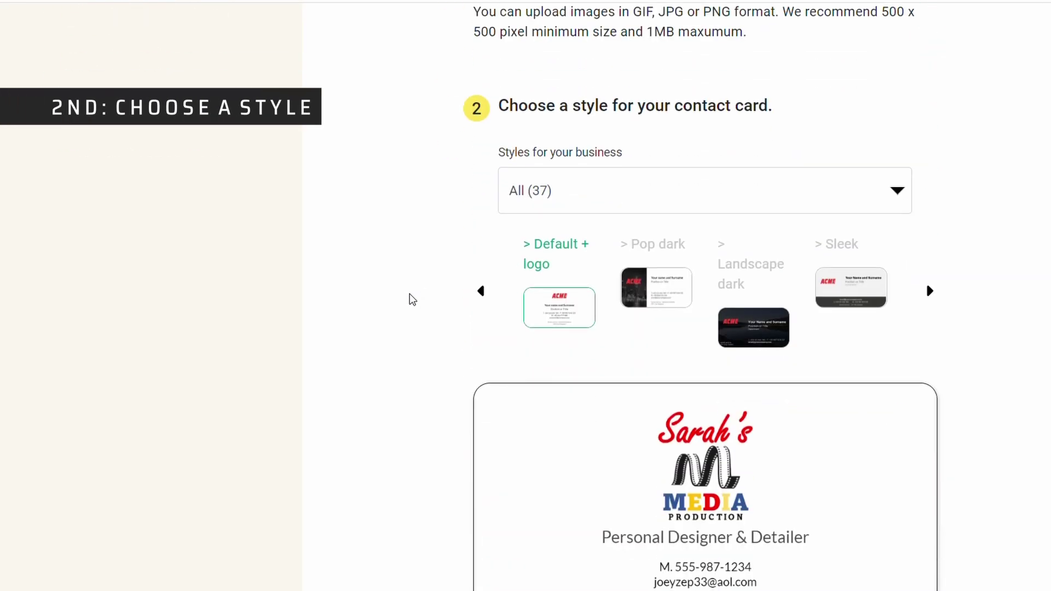
scroll(412, 299, up, 1)
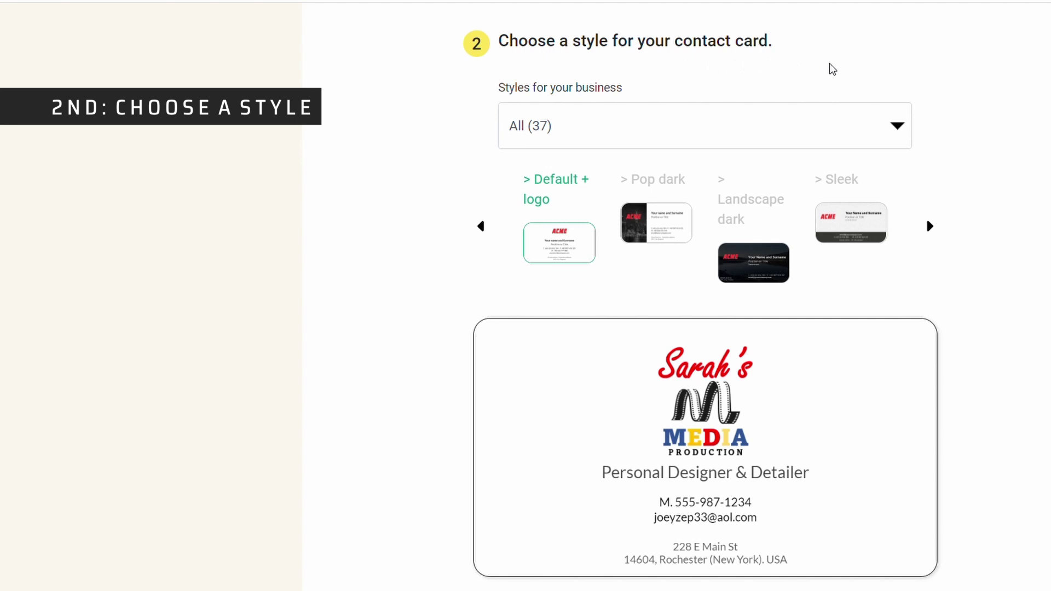
click(894, 125)
click(786, 197)
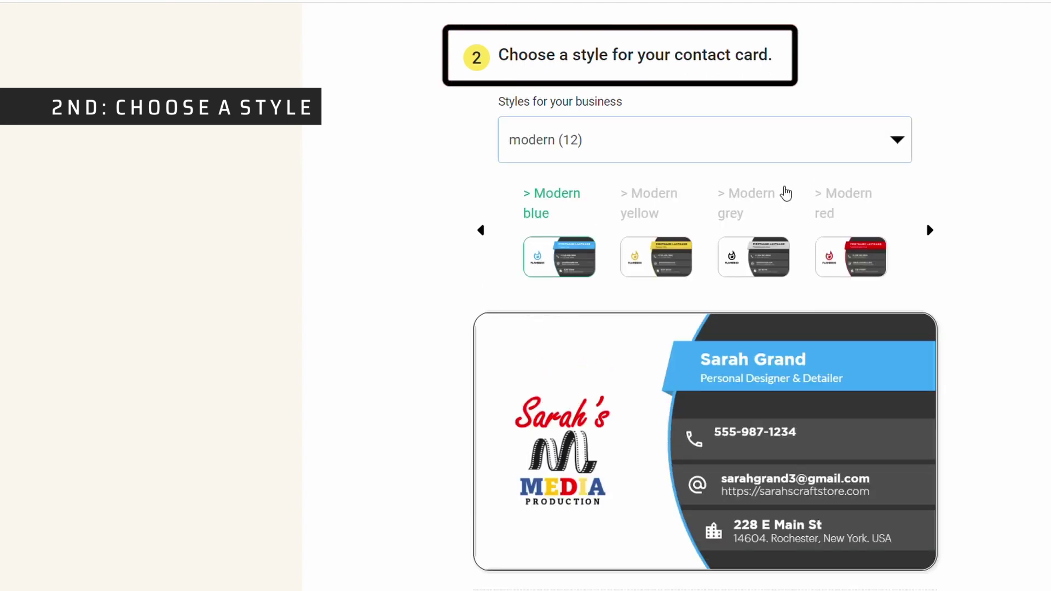
click(667, 260)
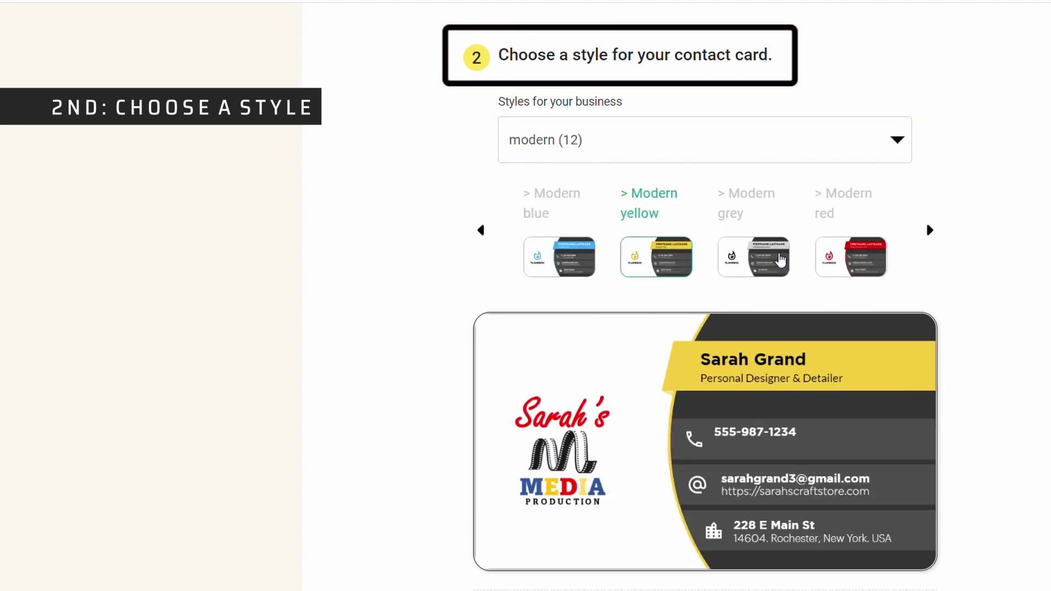
click(774, 260)
click(876, 254)
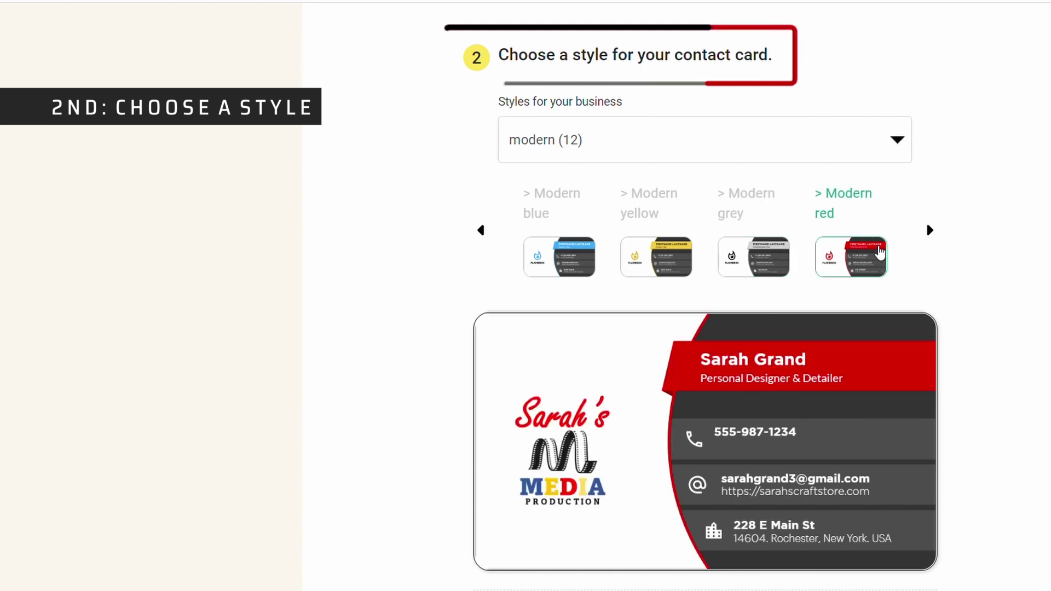
Preview the Minimal I, Minimal II and Minimal III card styles.
click(903, 148)
click(712, 197)
click(669, 248)
scroll(668, 250, down, 1)
scroll(711, 219, down, 1)
click(780, 159)
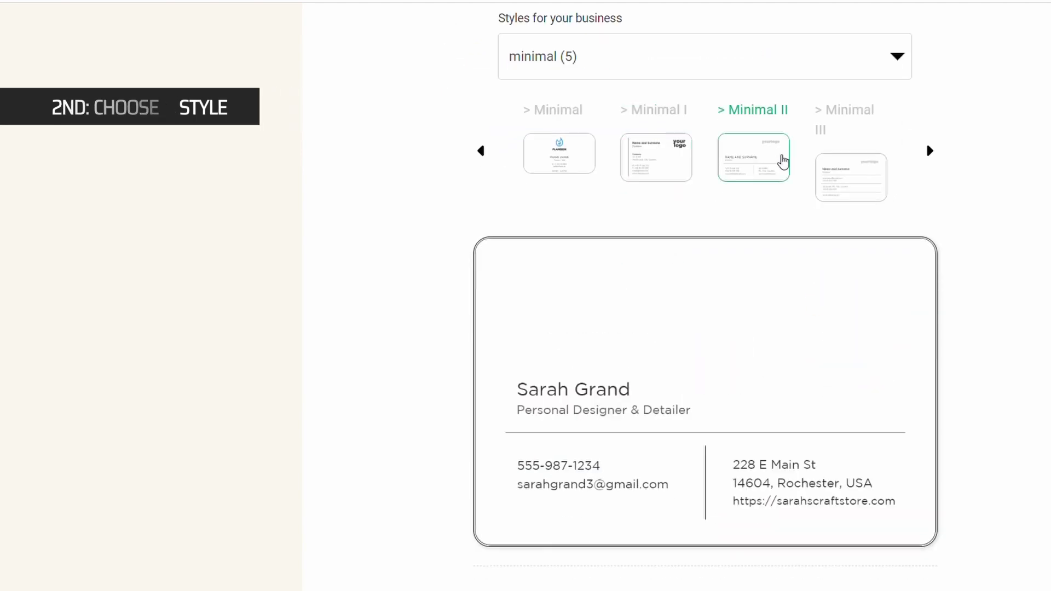
click(852, 186)
Return to the modern category and apply the Modern red card style.
click(897, 57)
click(675, 115)
click(854, 174)
scroll(1039, 405, down, 3)
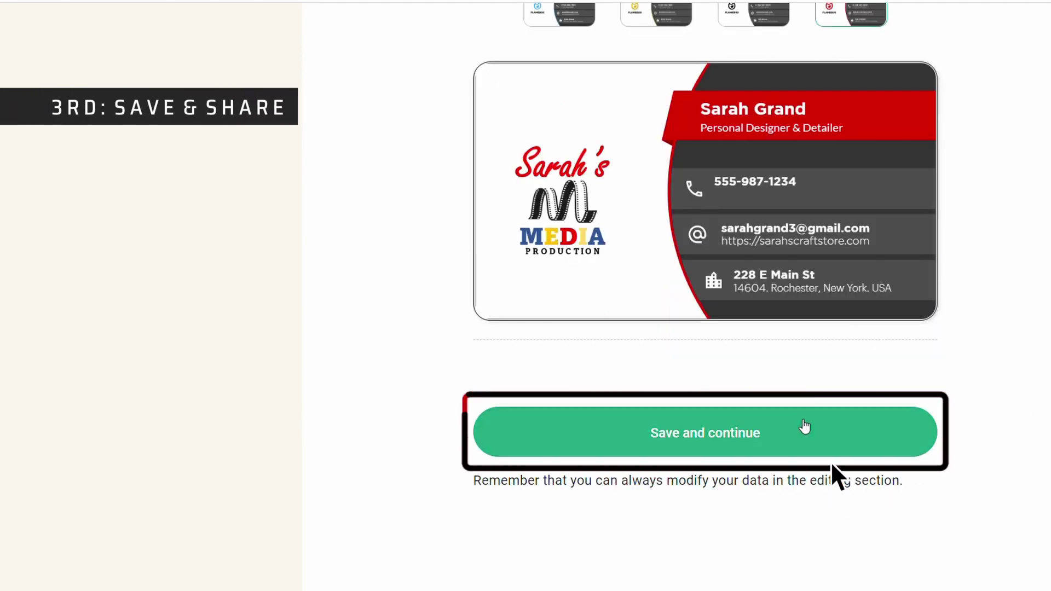
Save the styled card, copy its share link, and display its QR code.
click(774, 436)
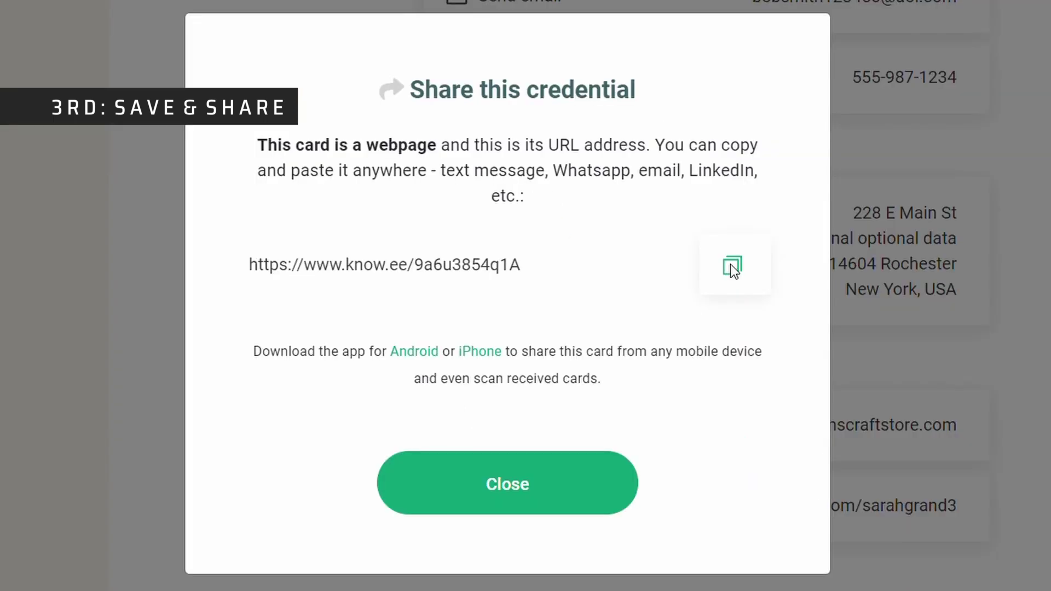
click(732, 266)
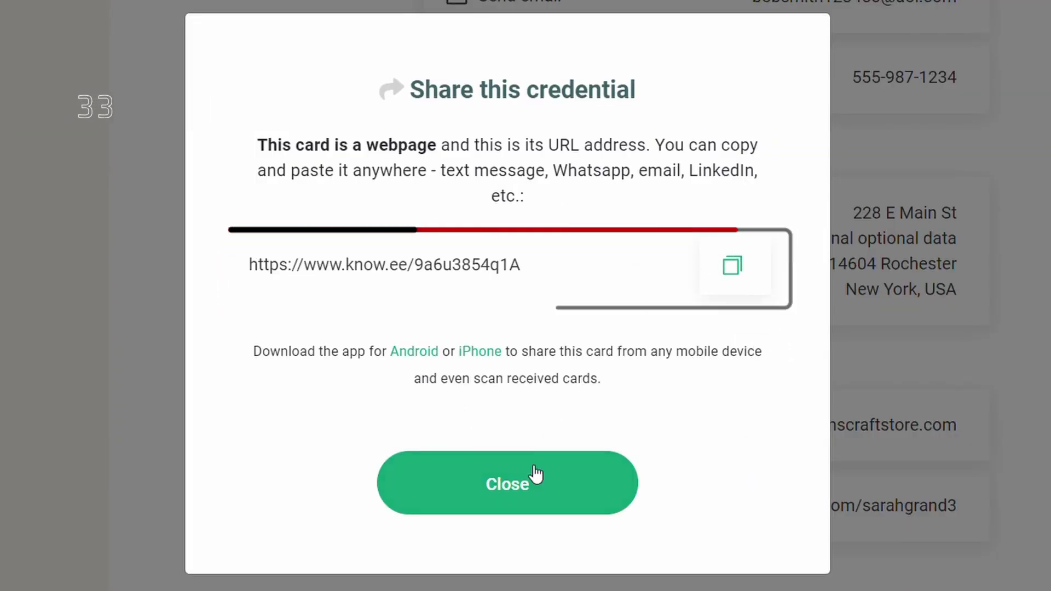
click(525, 488)
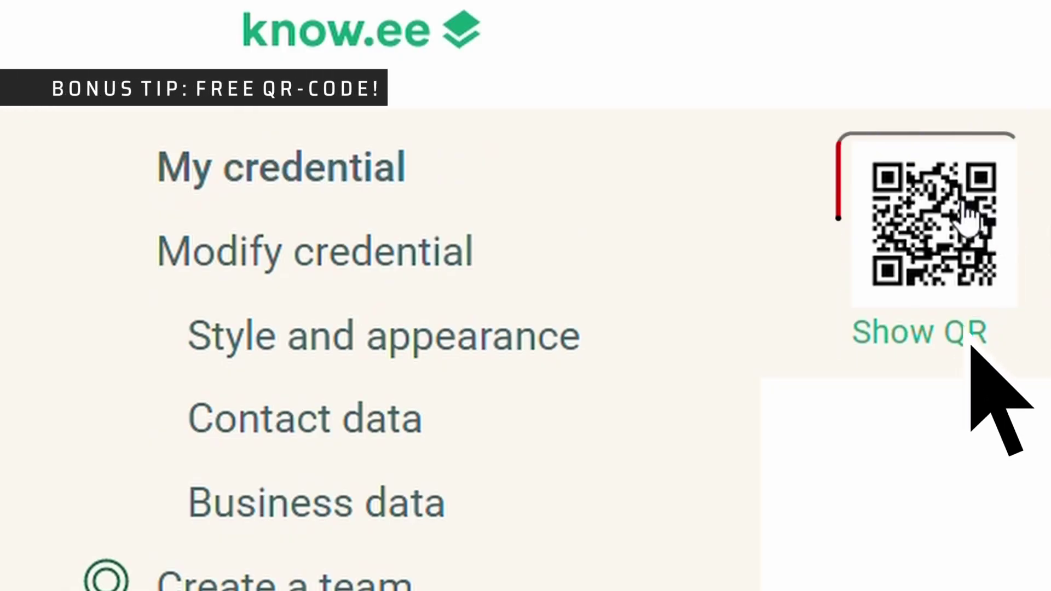
click(966, 214)
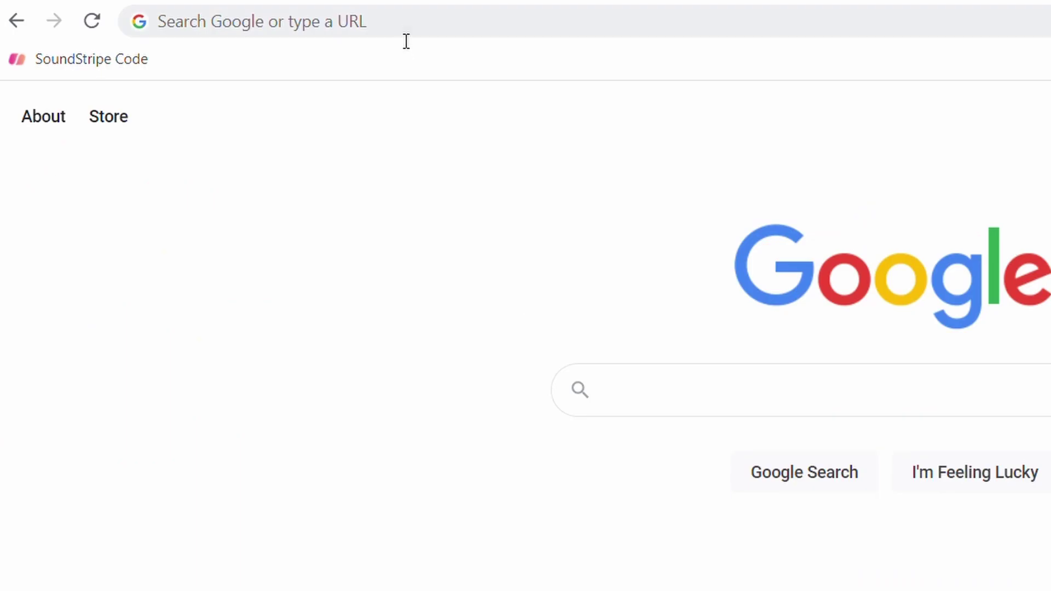
Go to the Linktree website using the copied address.
click(403, 31)
key(ctrl+v)
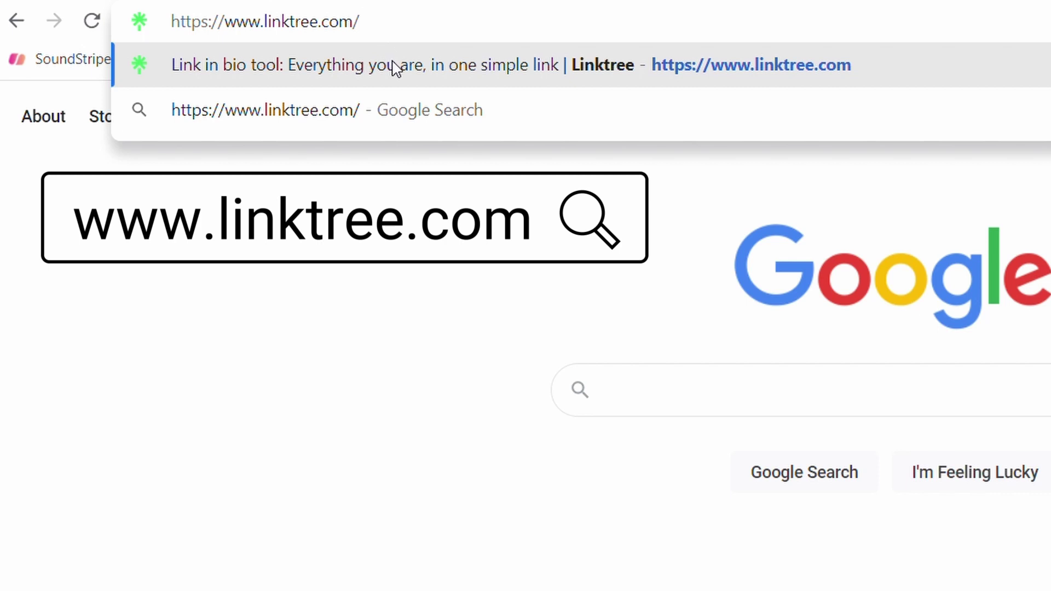
click(397, 68)
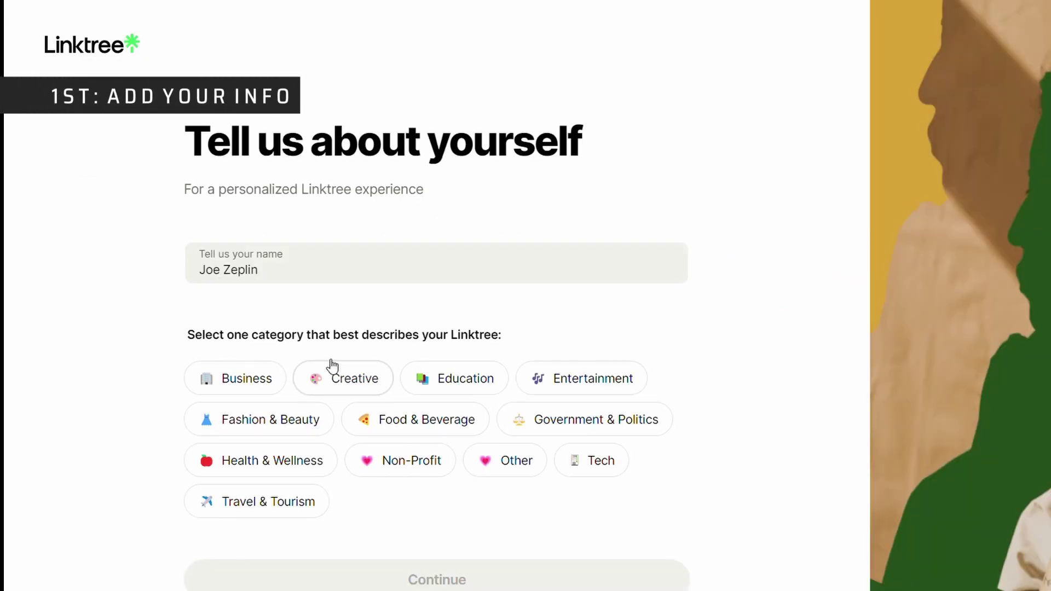
Choose Business with the Agency & Consulting category and continue.
click(212, 386)
scroll(166, 402, down, 5)
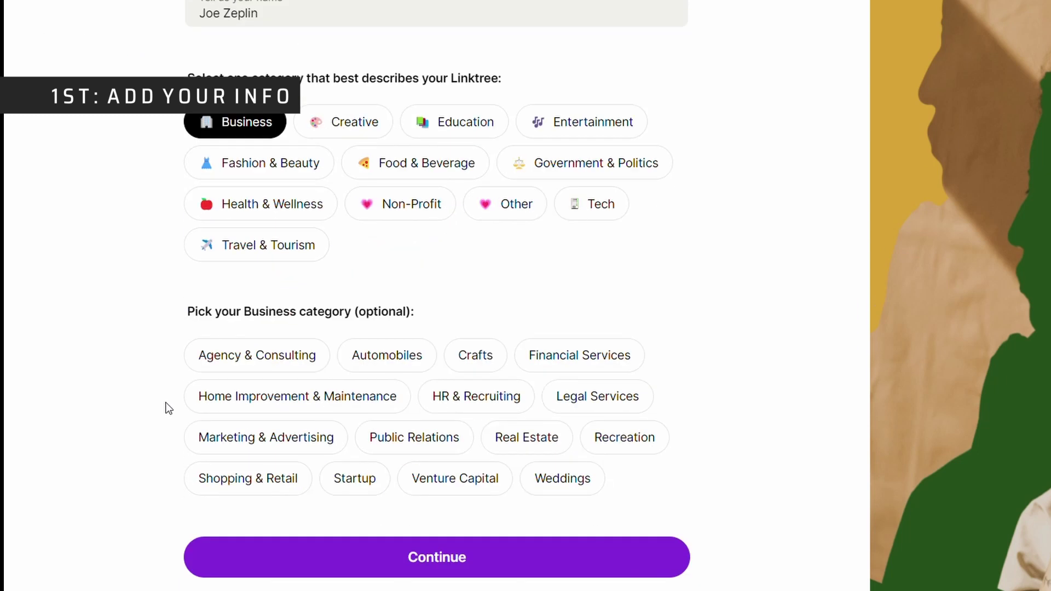
click(205, 365)
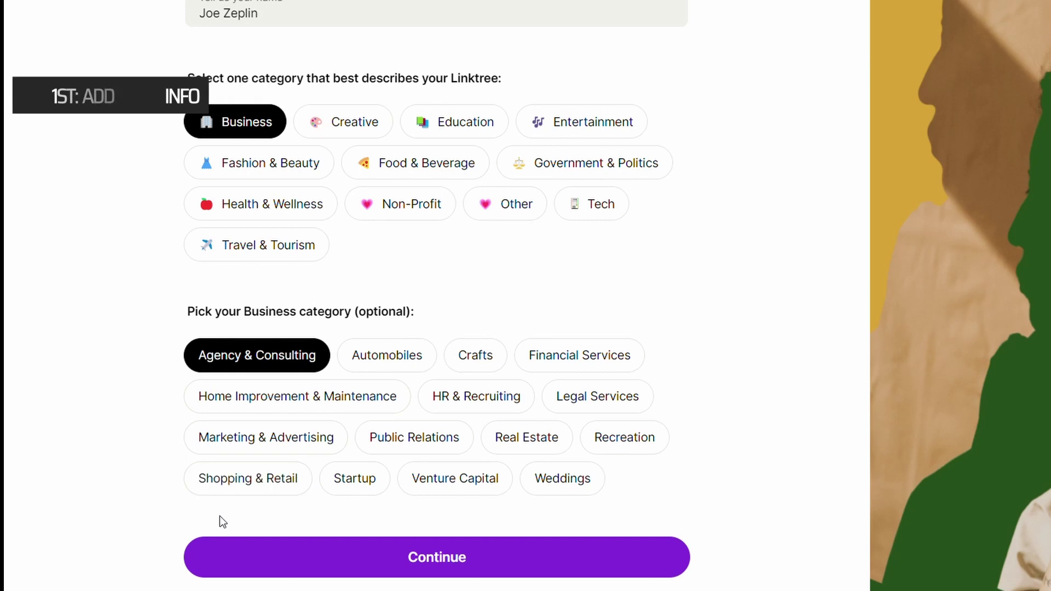
click(447, 568)
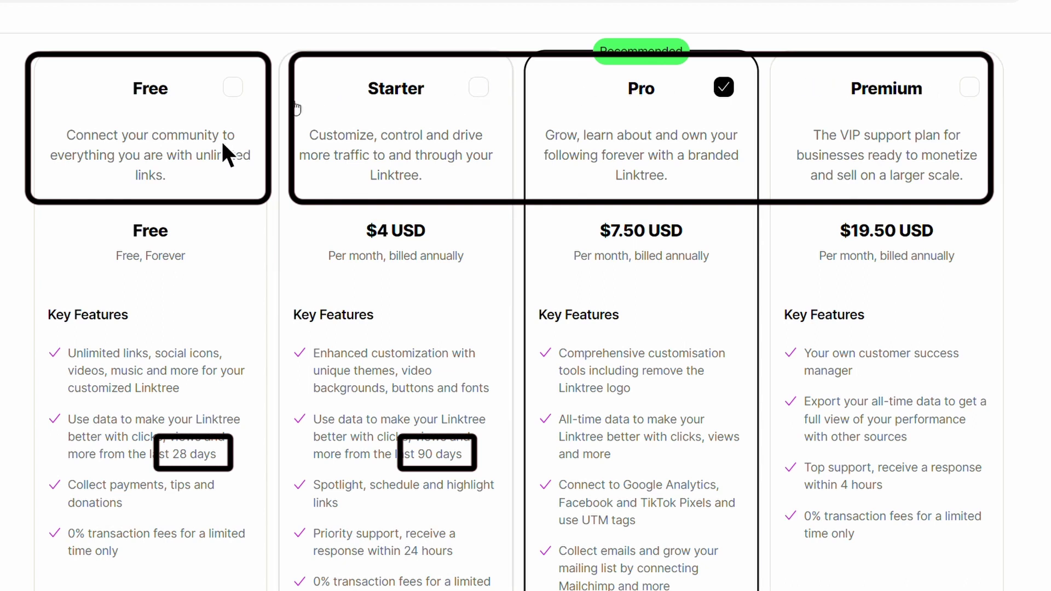
Select the Free plan instead of Pro.
click(231, 91)
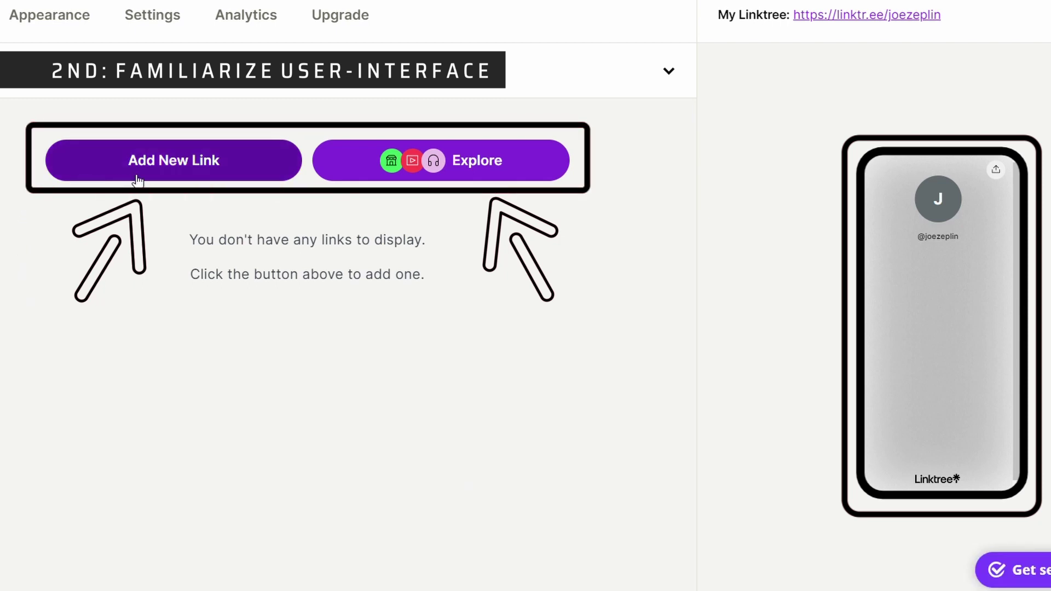
Add a YouTube link titled YOUTUBE with the subscribe prompt enabled.
click(390, 173)
scroll(945, 506, down, 5)
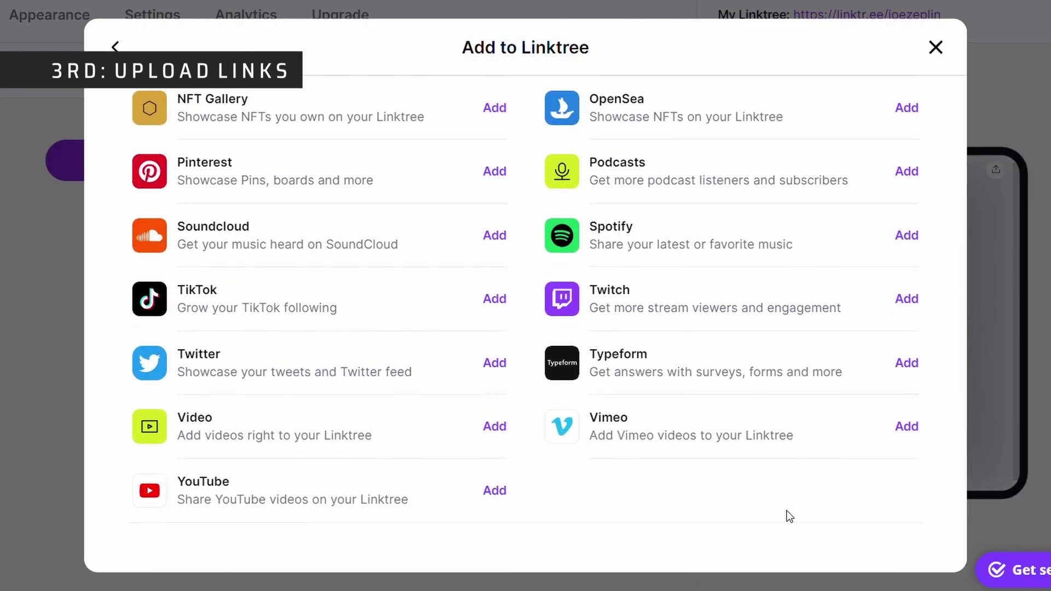
click(494, 490)
text(YOUTUBE)
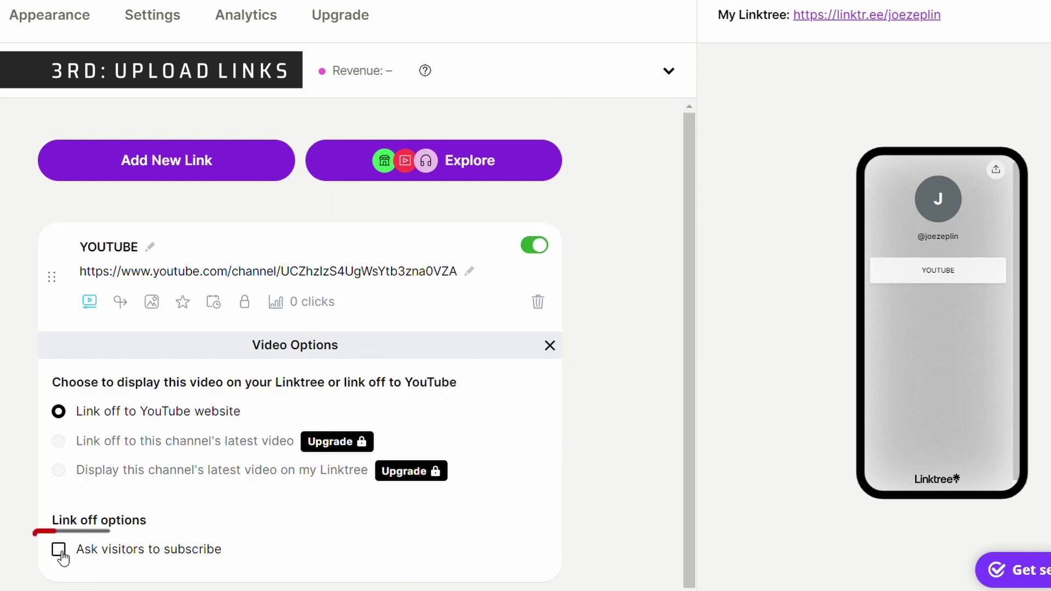
click(58, 550)
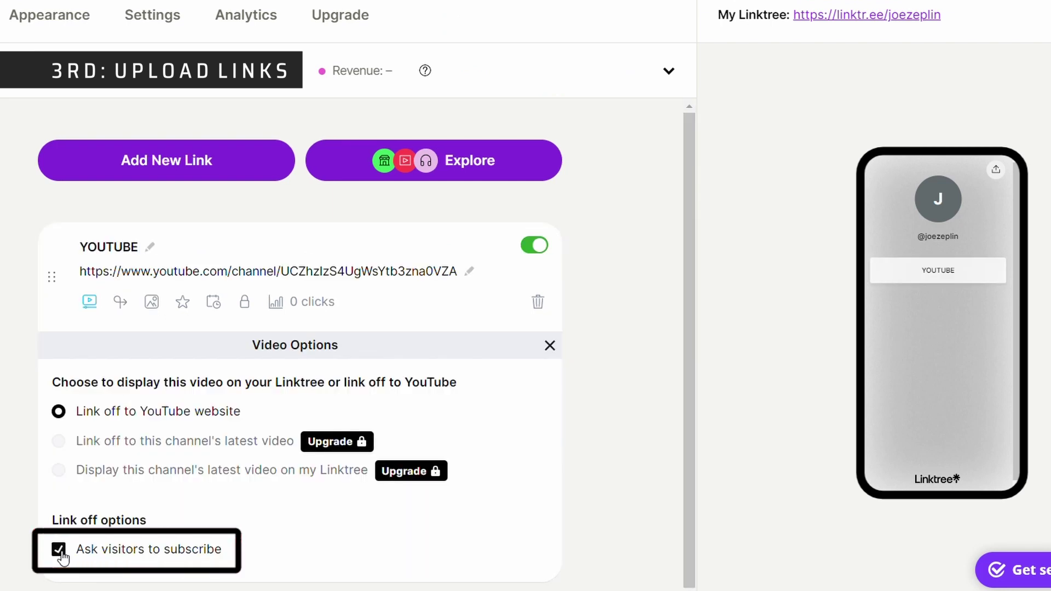
Upload the red YouTube logo as the YouTube link's thumbnail.
click(152, 302)
click(397, 387)
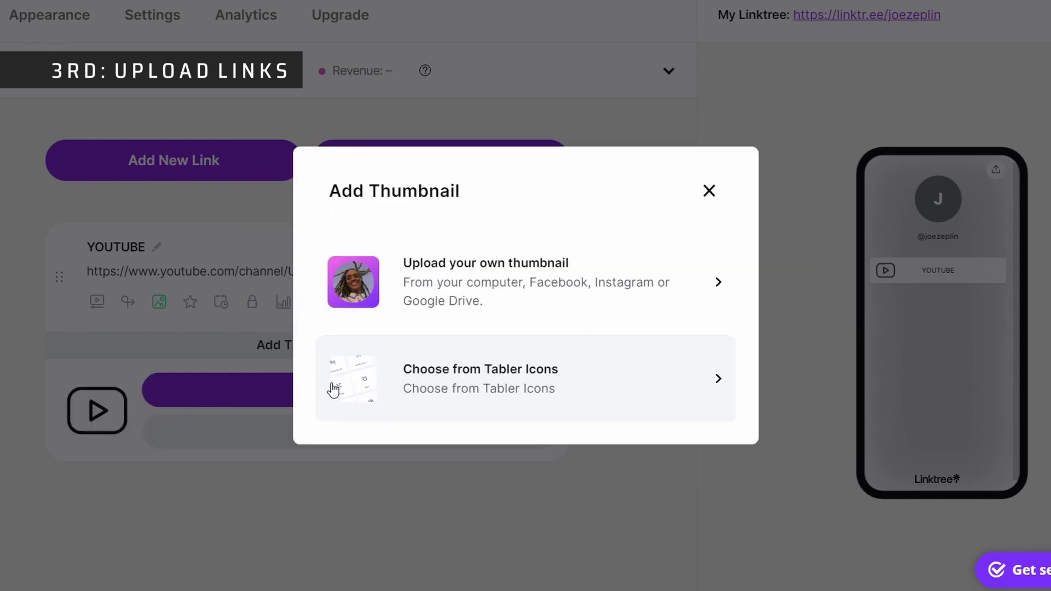
click(472, 299)
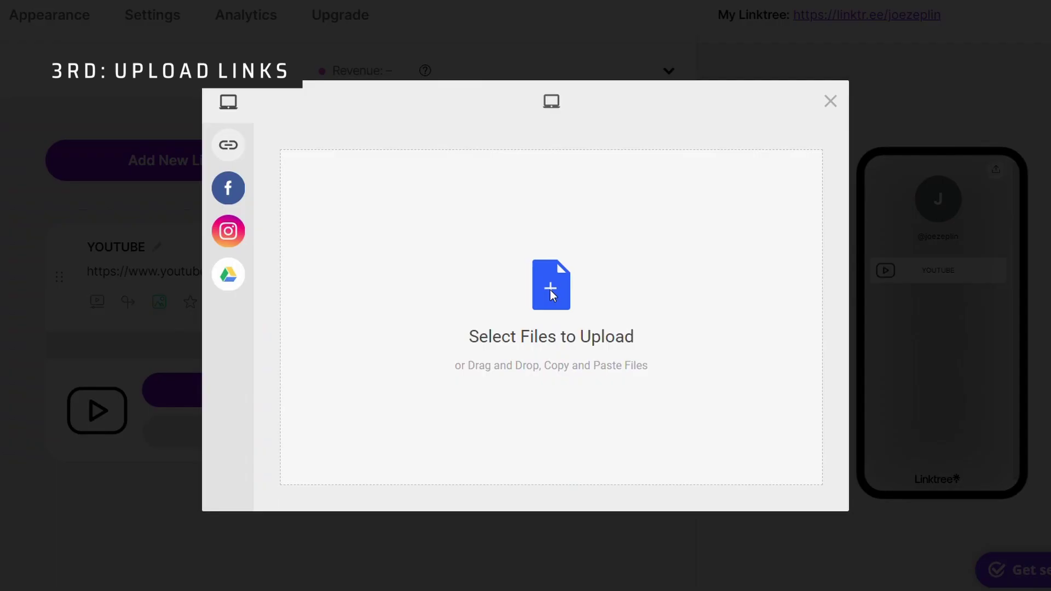
key(ctrl+v)
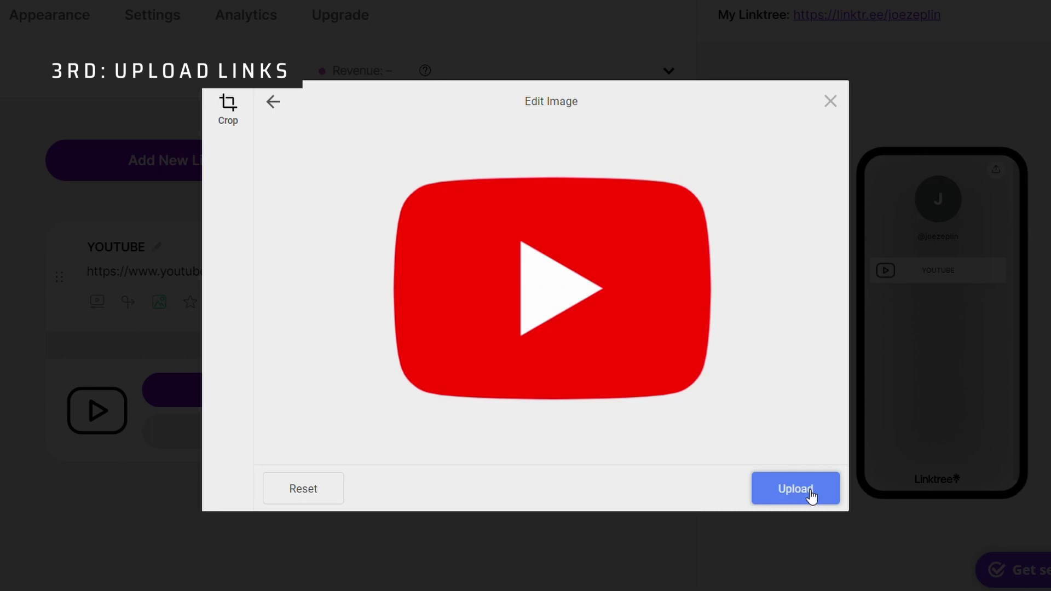
click(803, 494)
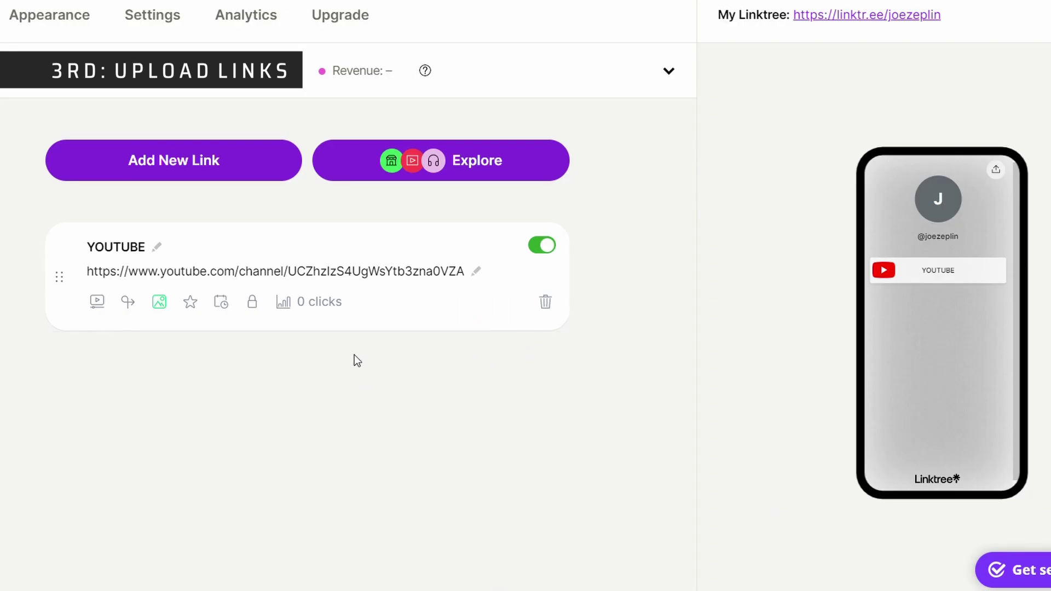
Add a Twitter link that embeds the profile's latest Tweet, and expand its preview.
click(506, 457)
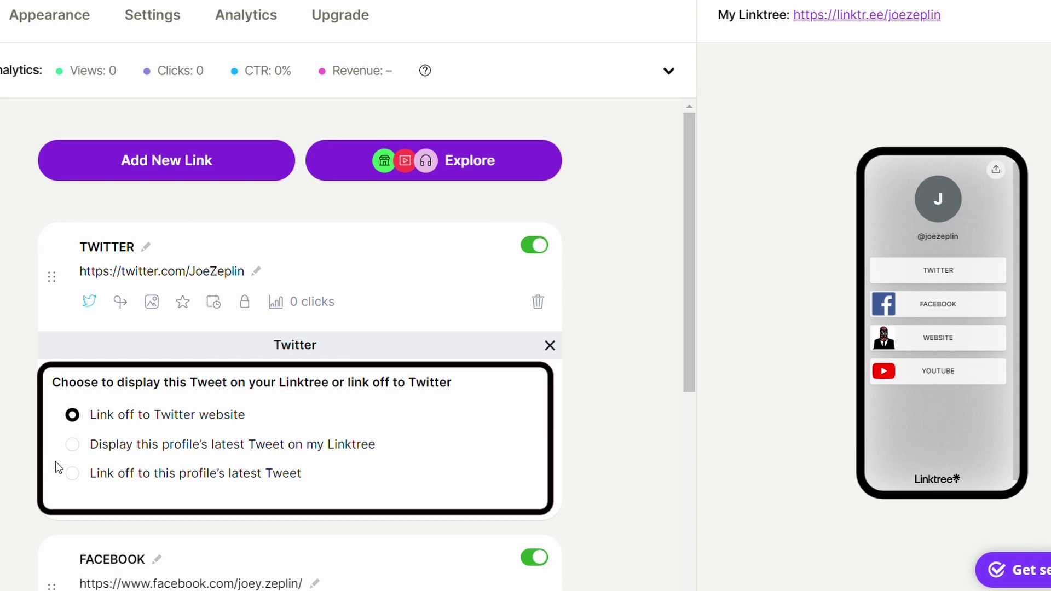
click(76, 448)
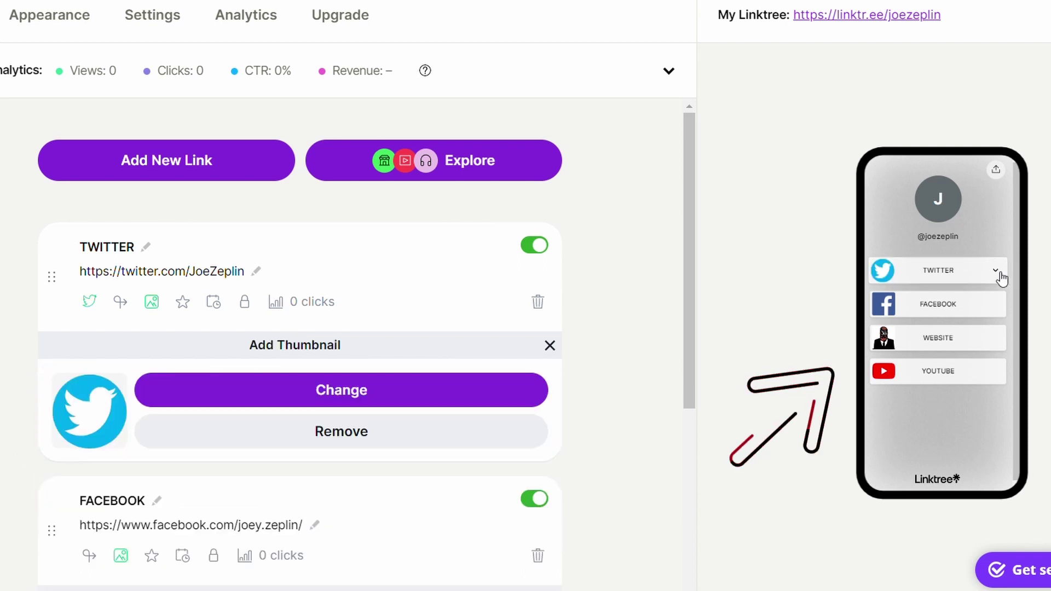
click(996, 271)
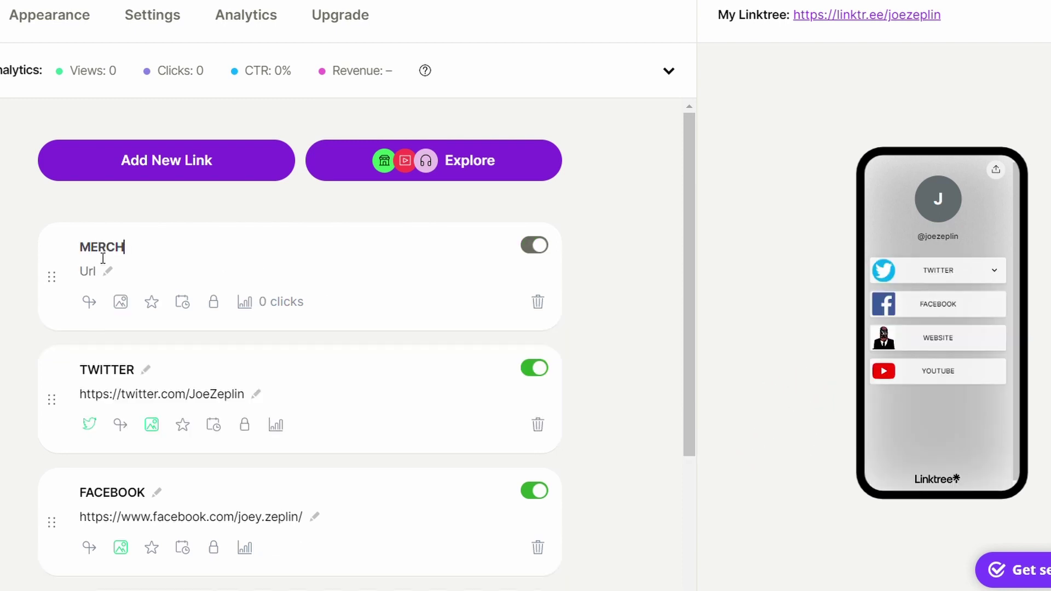
click(99, 280)
text(https://www.joezeplin.com/merch)
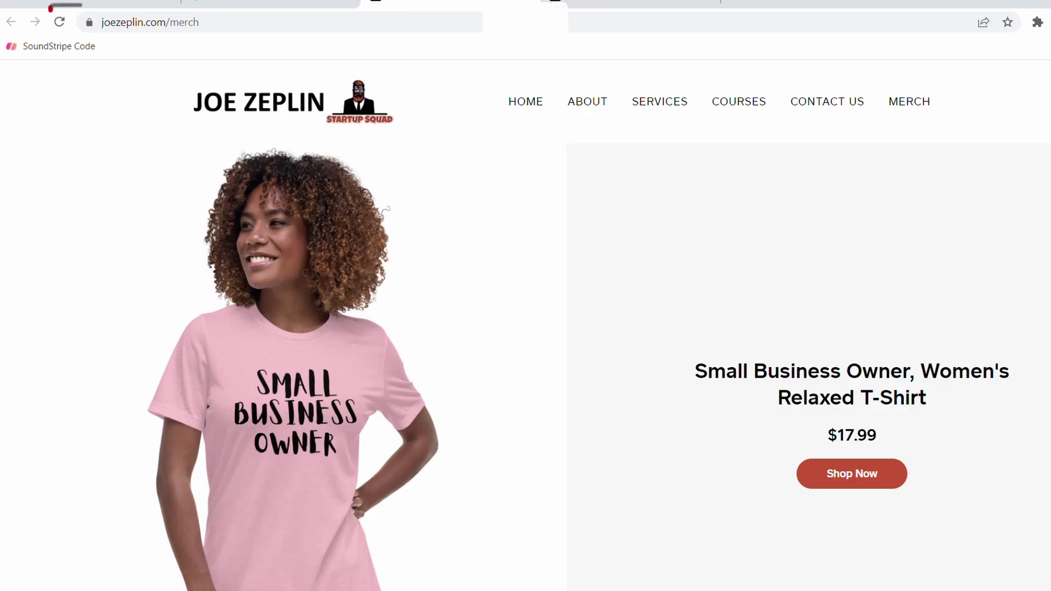
scroll(525, 328, down, 2)
scroll(525, 329, down, 5)
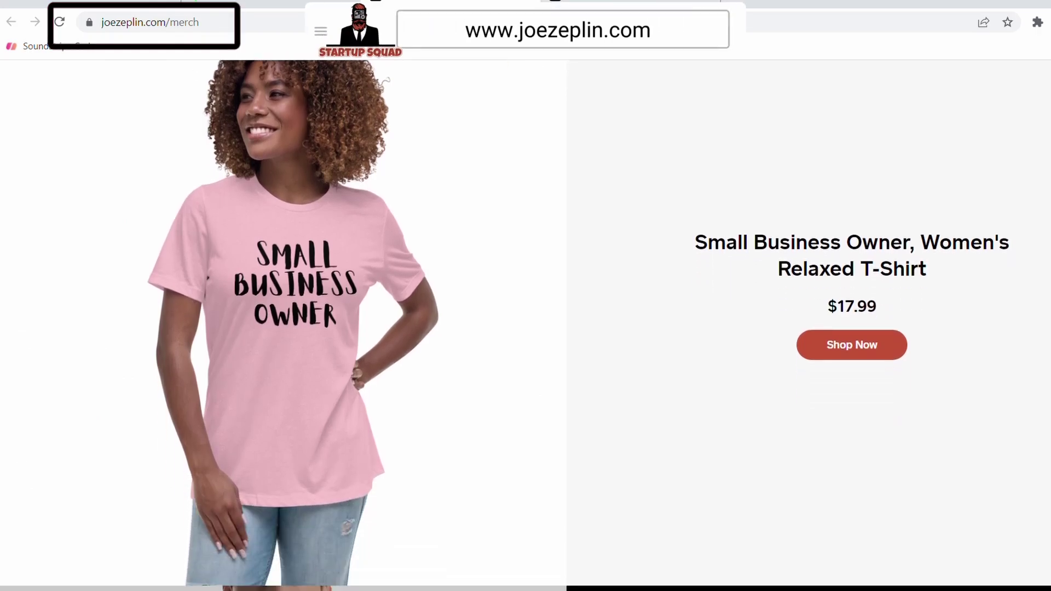
scroll(525, 329, down, 5)
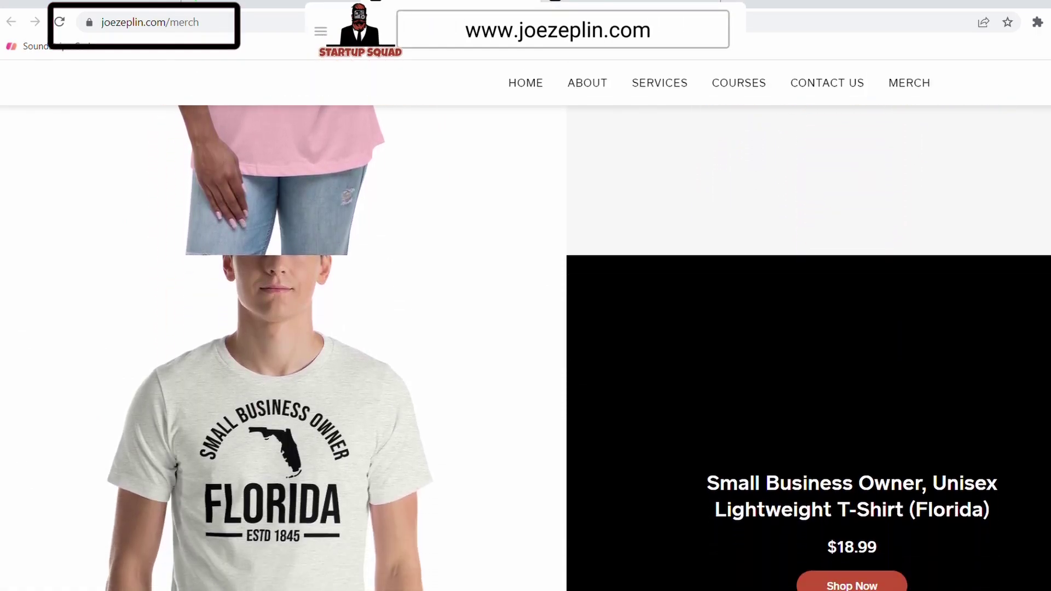
scroll(525, 328, down, 5)
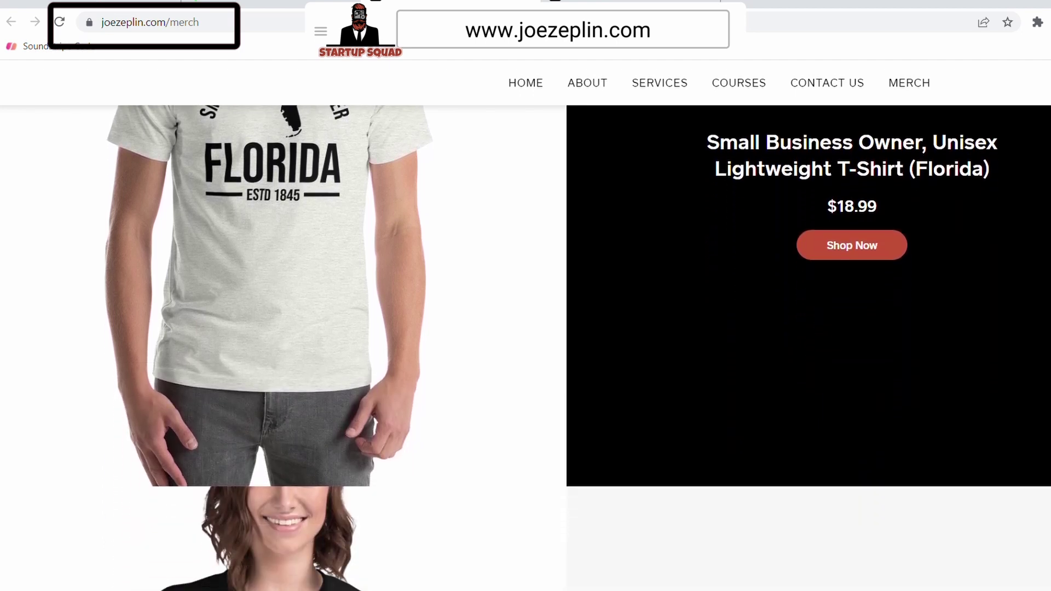
scroll(525, 328, down, 4)
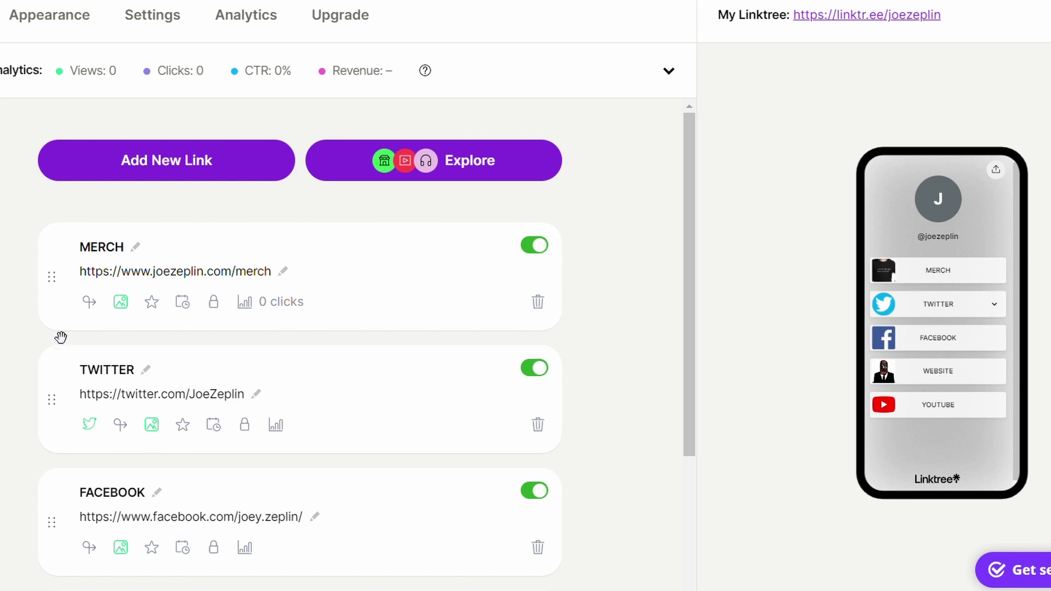
Drag the links into order WEBSITE, YOUTUBE, FACEBOOK, TWITTER, with MERCH last.
scroll(60, 337, down, 2)
drag(51, 556, 60, 268)
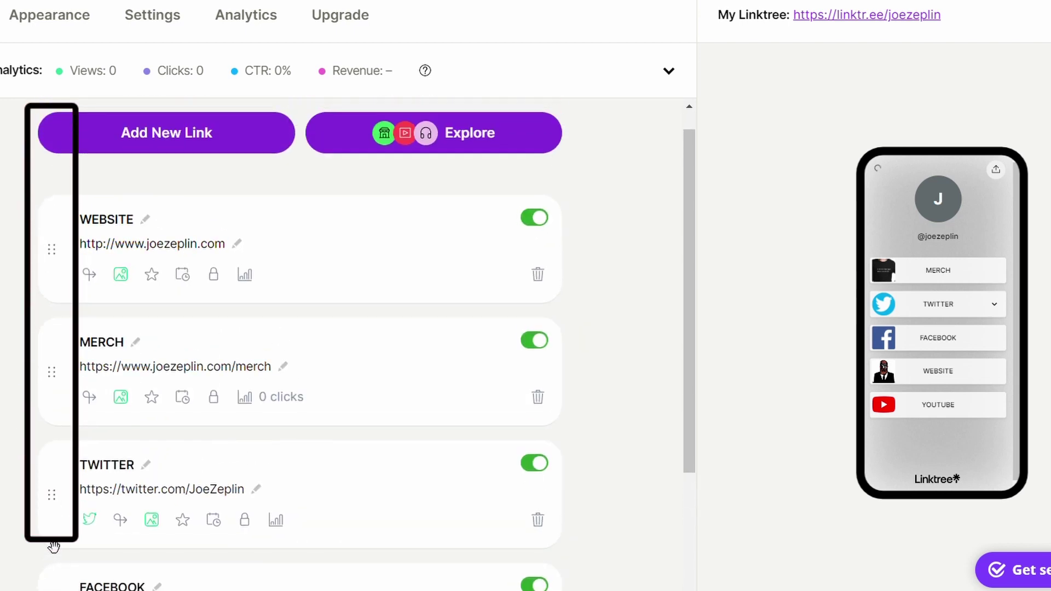
scroll(53, 546, down, 3)
drag(58, 569, 52, 261)
drag(51, 586, 54, 372)
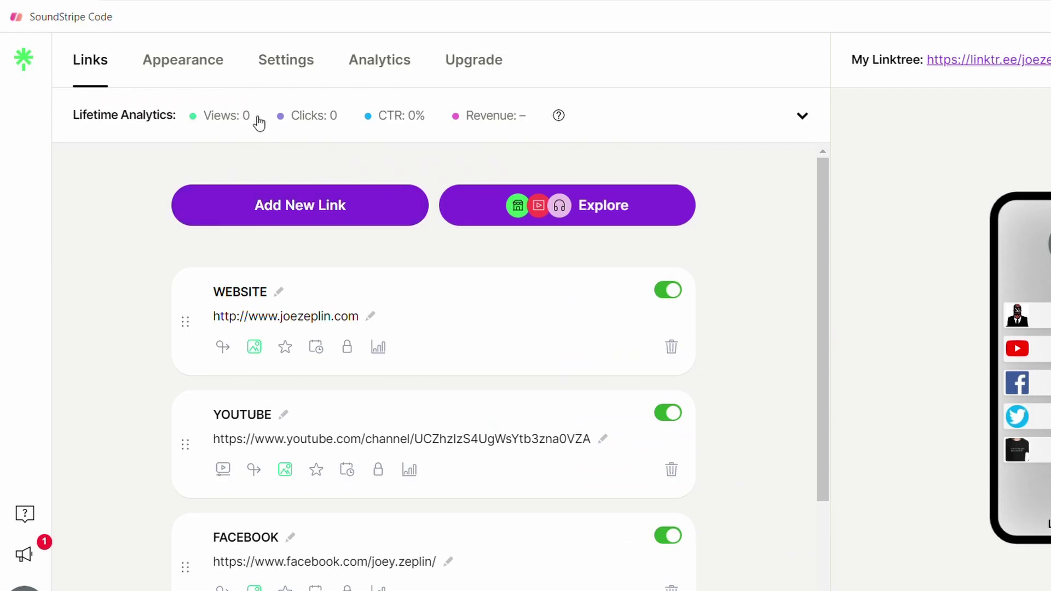
Upload and save a new profile picture in Appearance.
click(186, 61)
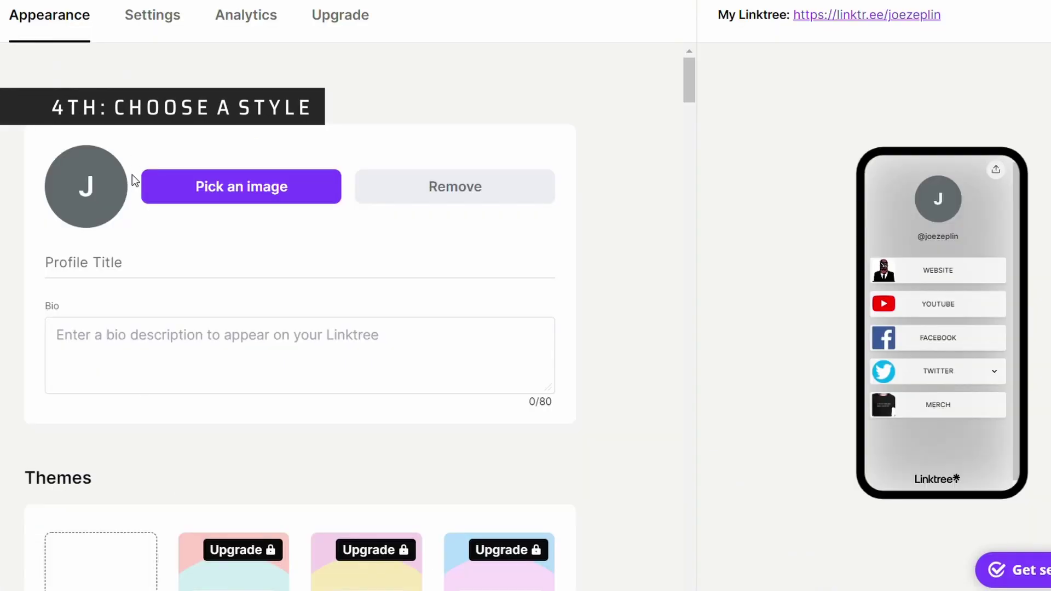
click(241, 186)
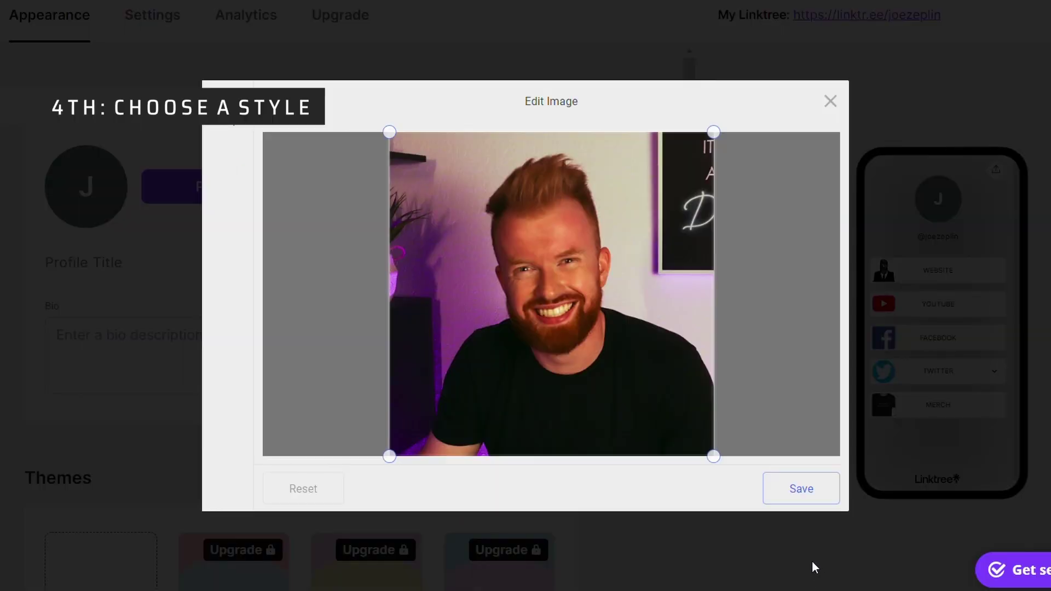
click(813, 498)
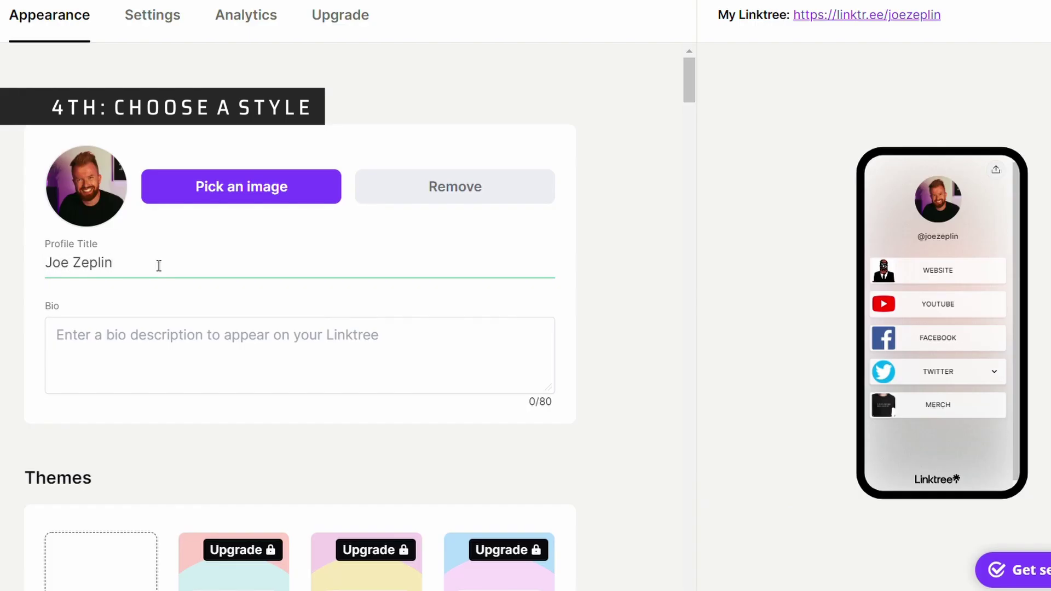
Write the profile bio "Start Small, Start Today".
click(412, 368)
text("Start Small, Start Today)
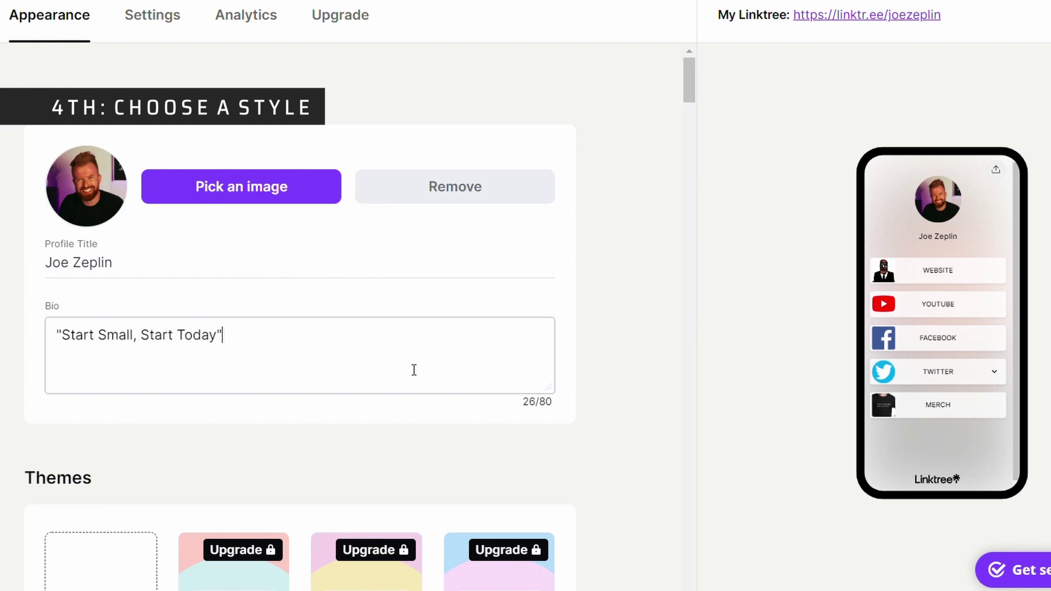
scroll(649, 341, down, 9)
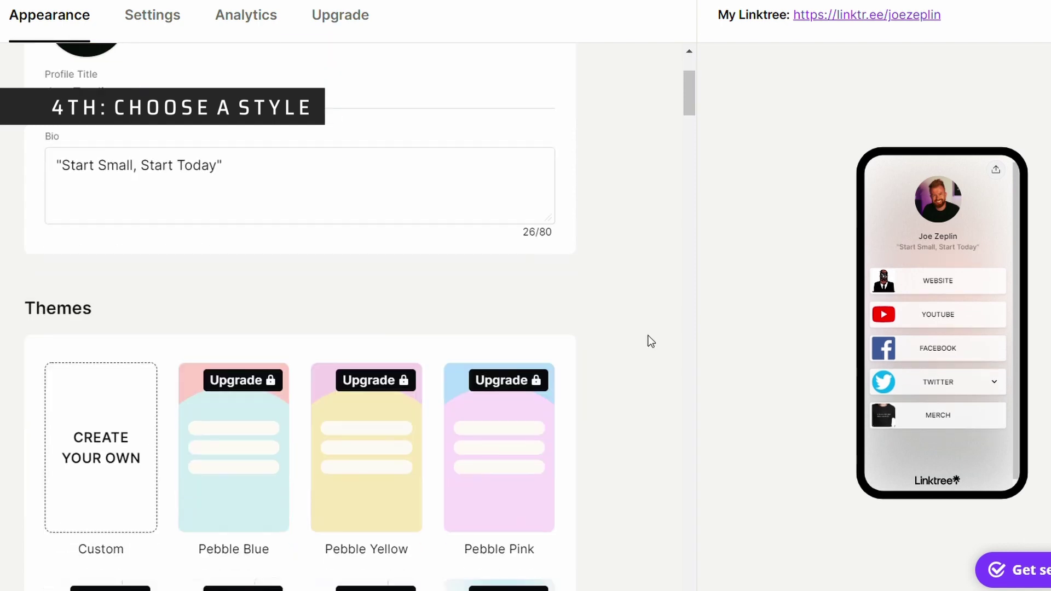
scroll(649, 337, down, 10)
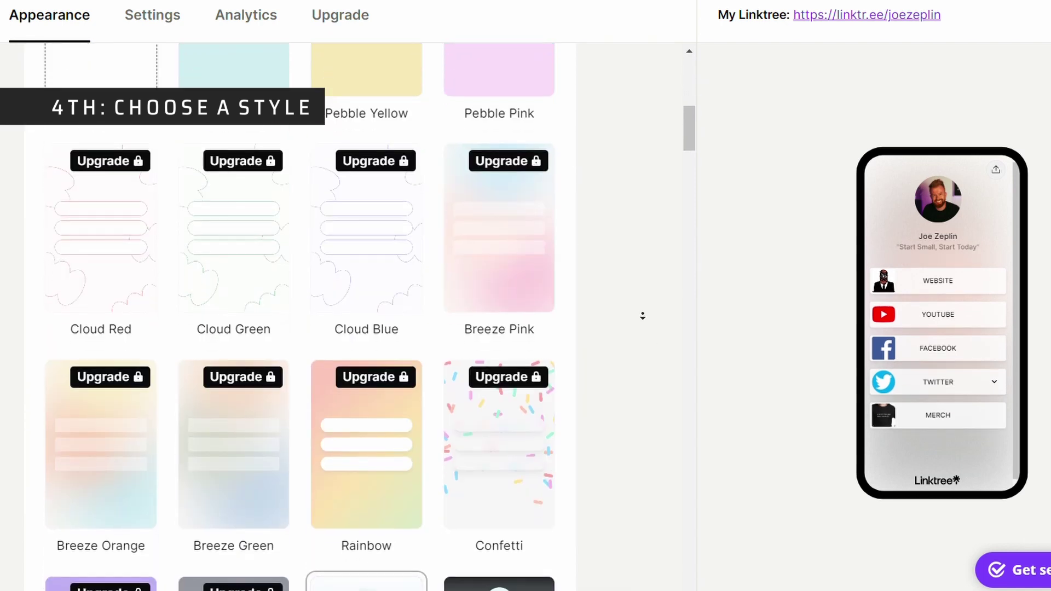
scroll(642, 331, down, 1)
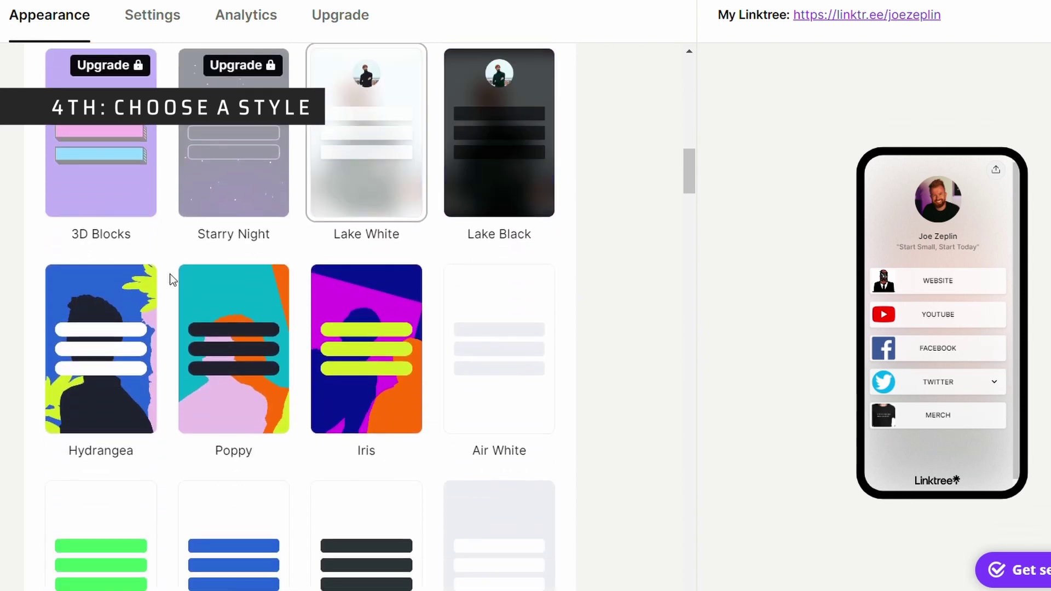
Try the Hydrangea and Air Snow themes, then settle on the rainbow-patterned theme.
click(122, 370)
scroll(655, 407, down, 1)
scroll(655, 408, down, 3)
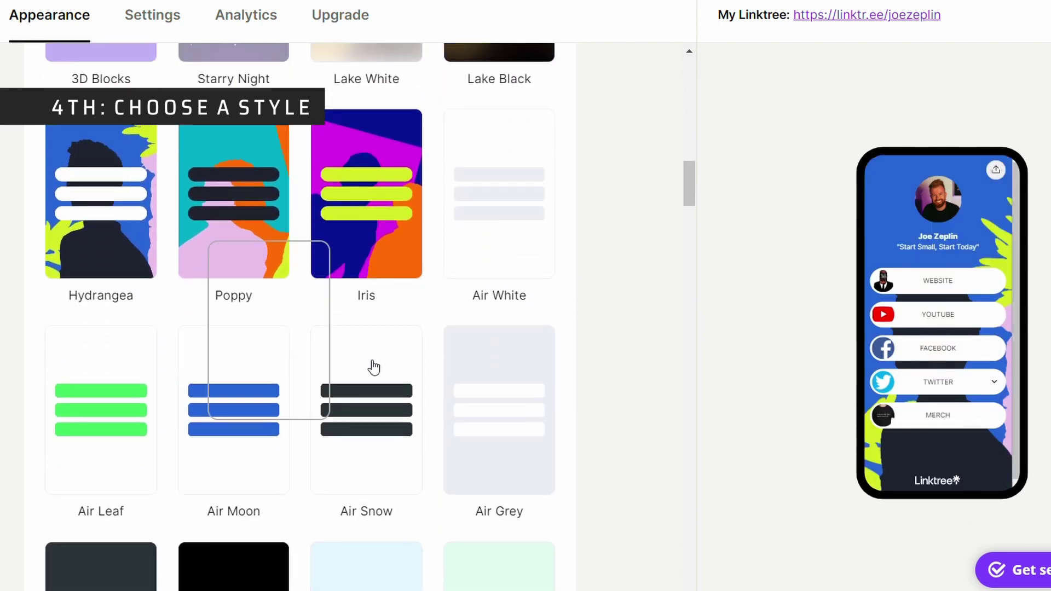
click(371, 366)
scroll(681, 309, down, 8)
scroll(687, 368, down, 8)
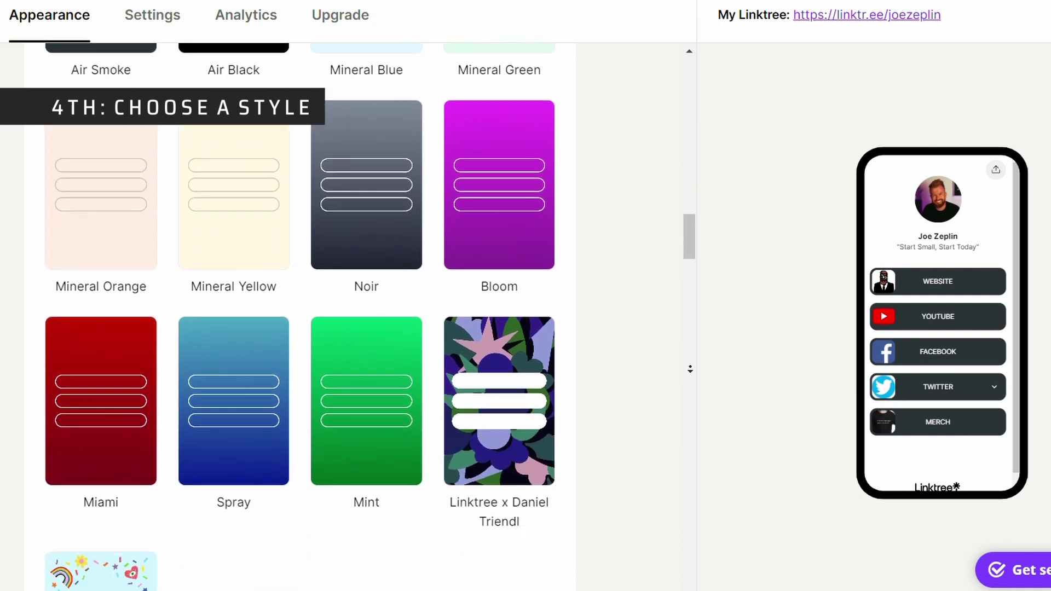
click(126, 470)
scroll(646, 262, up, 20)
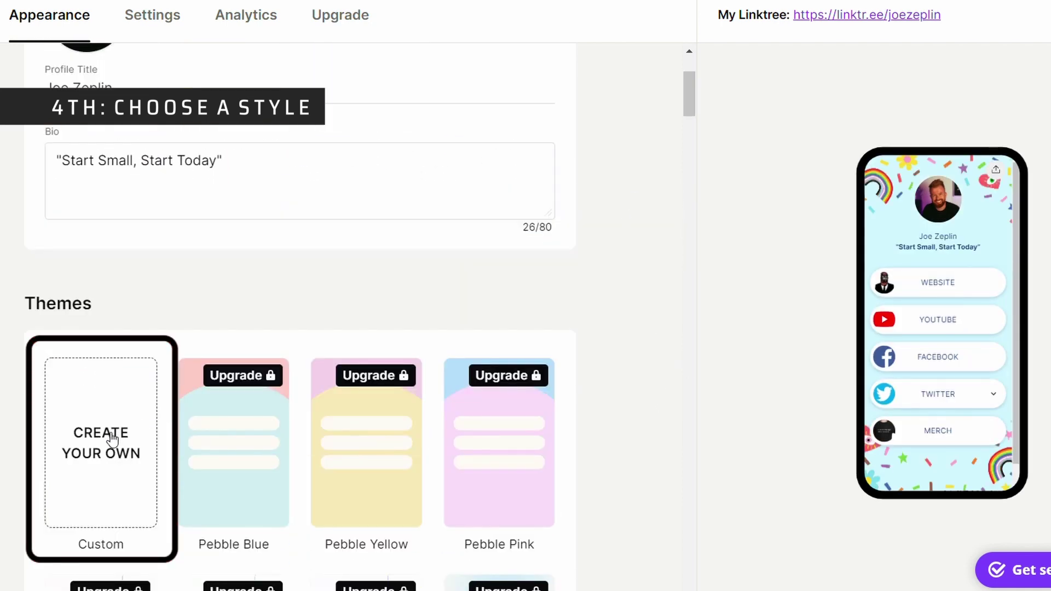
Apply a Custom theme with a Gradient background coloured purple #982BB3.
click(111, 453)
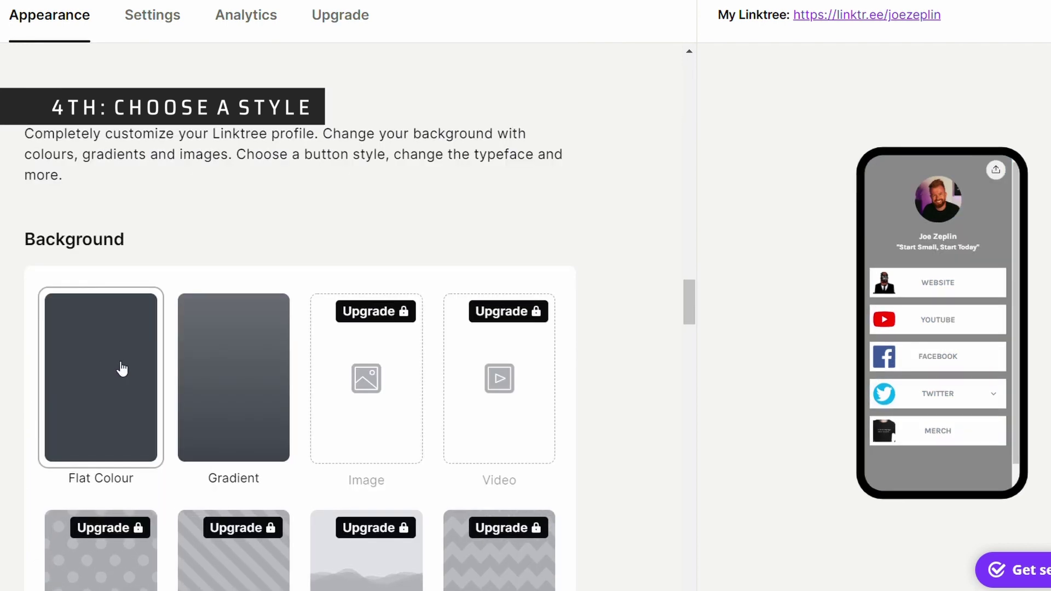
click(244, 376)
middle_click(626, 398)
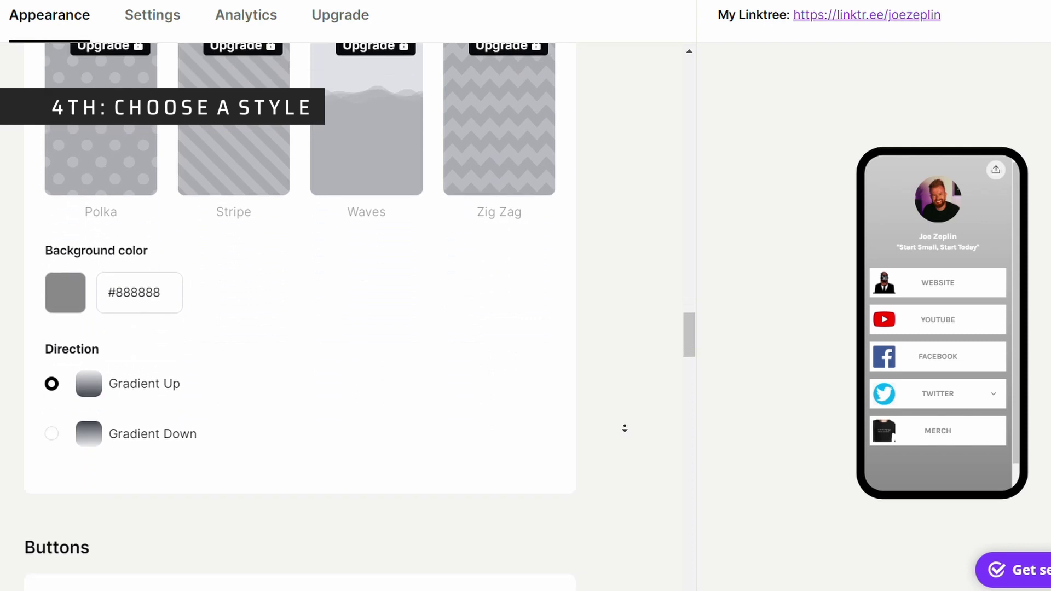
click(76, 276)
drag(247, 278, 248, 231)
click(202, 241)
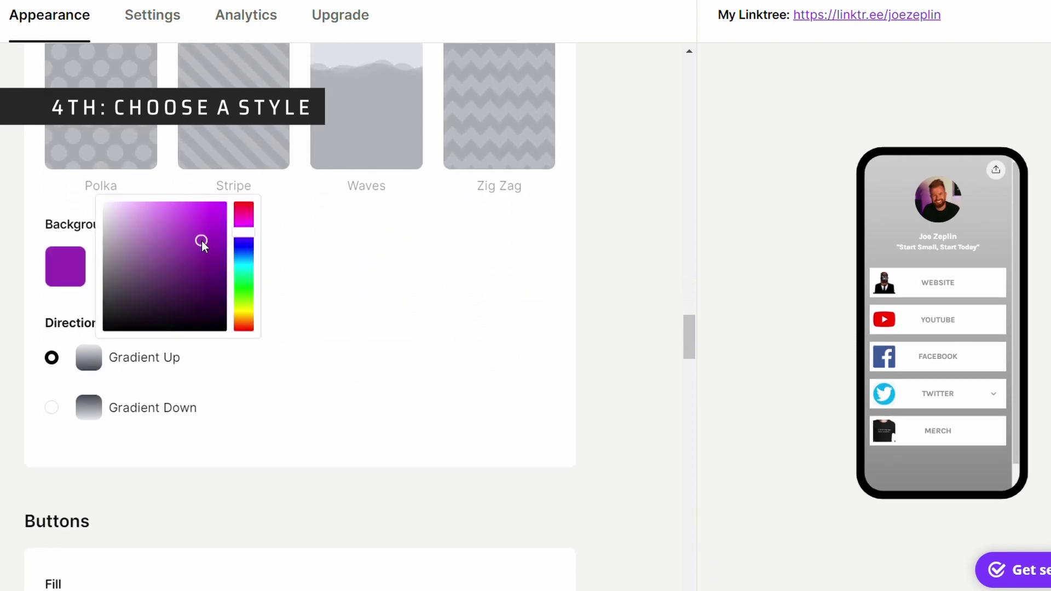
click(251, 383)
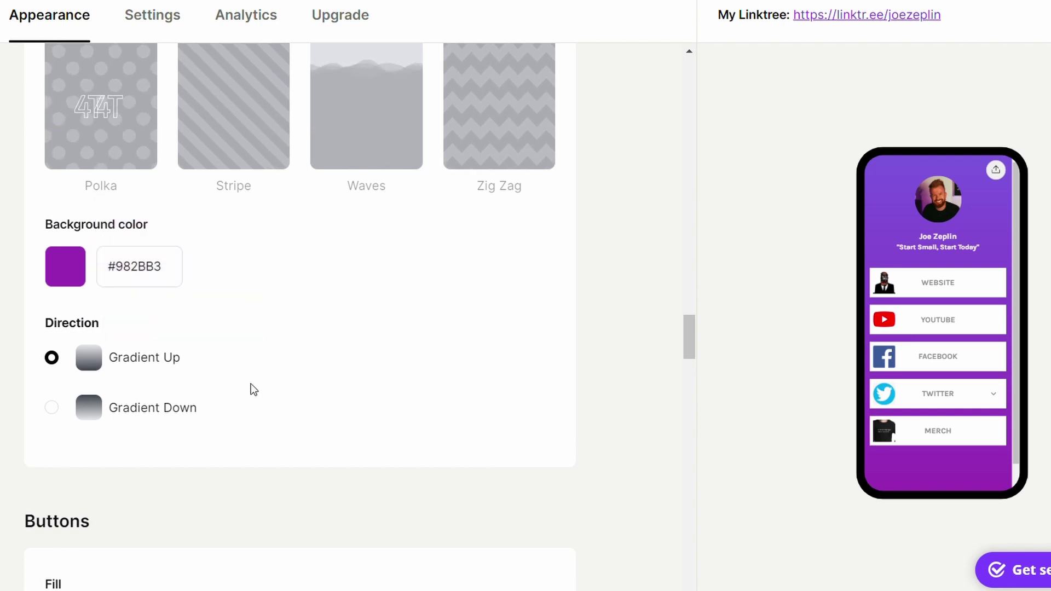
scroll(7, 231, down, 8)
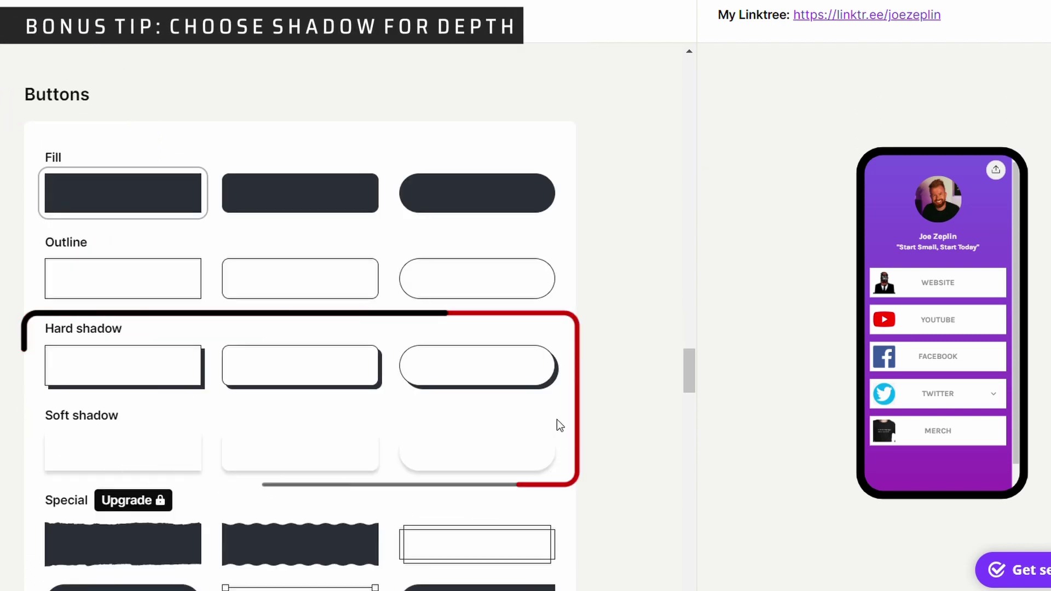
Make the buttons rounded Hard shadow pills with black #000000 button text.
click(511, 375)
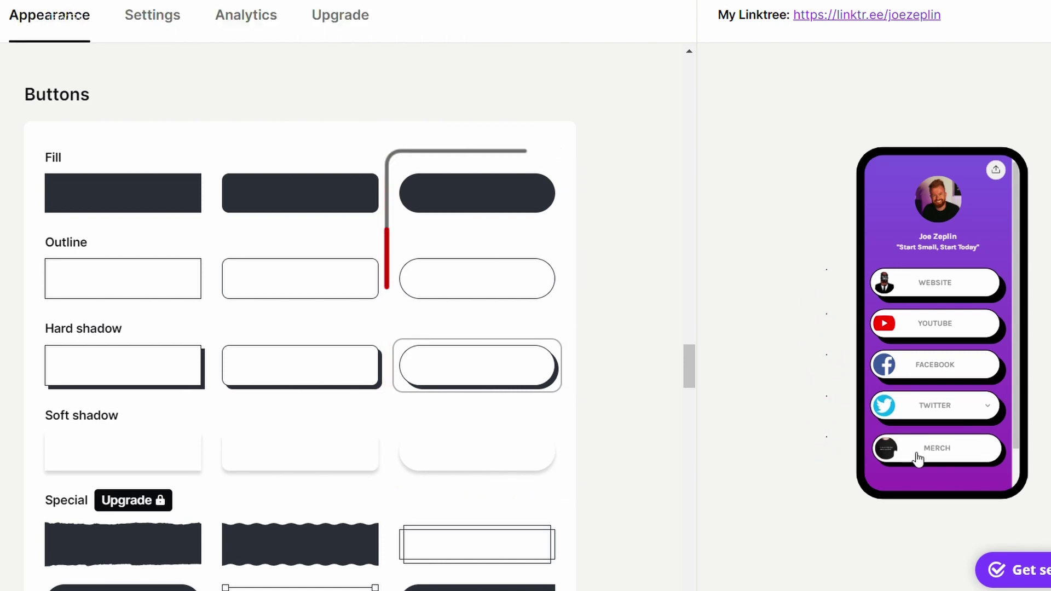
scroll(75, 303, down, 7)
click(61, 378)
drag(113, 419, 98, 441)
click(1, 374)
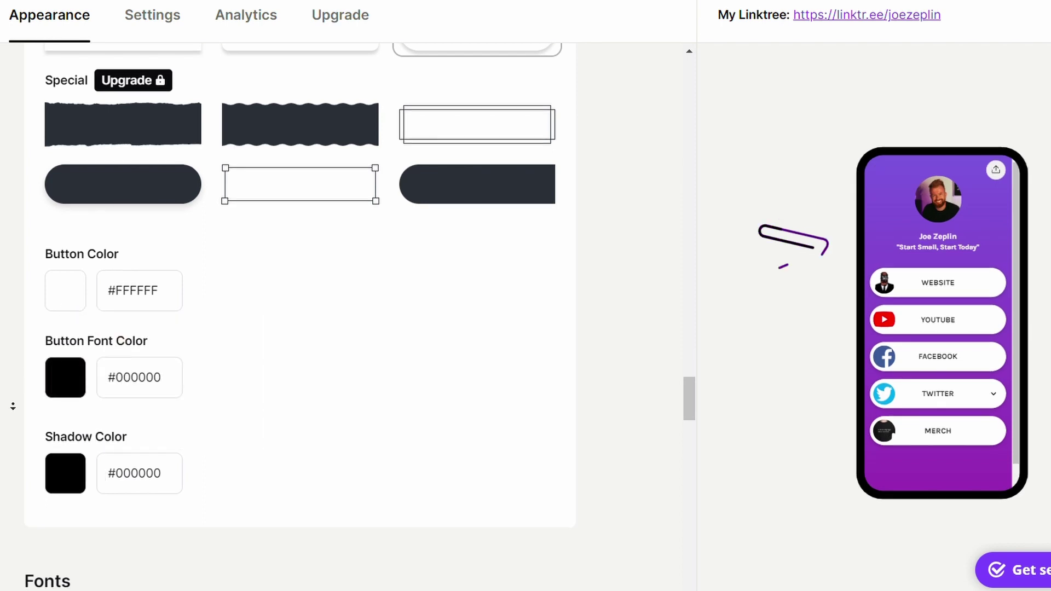
scroll(11, 405, down, 5)
scroll(13, 422, down, 4)
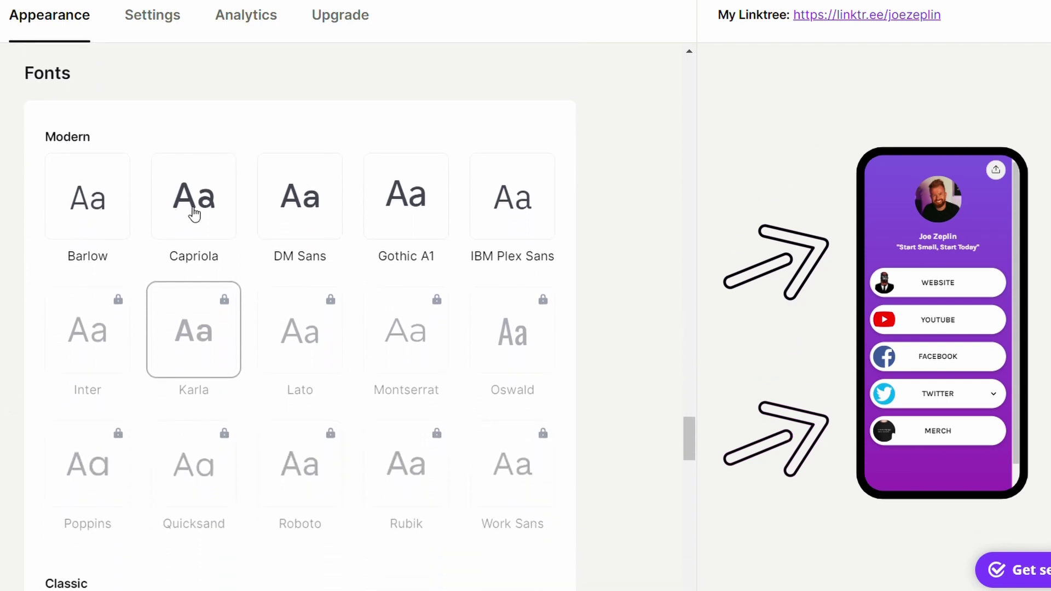
Set the page font to Gothic A1 from the Modern fonts.
click(416, 223)
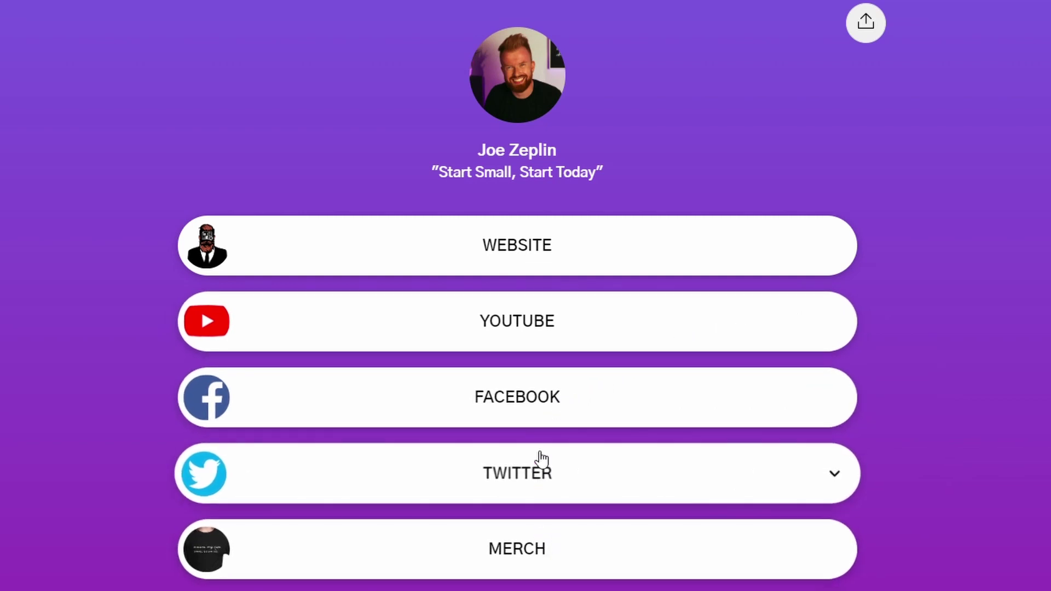
Test the YOUTUBE button on the live page to confirm it opens the channel.
click(527, 347)
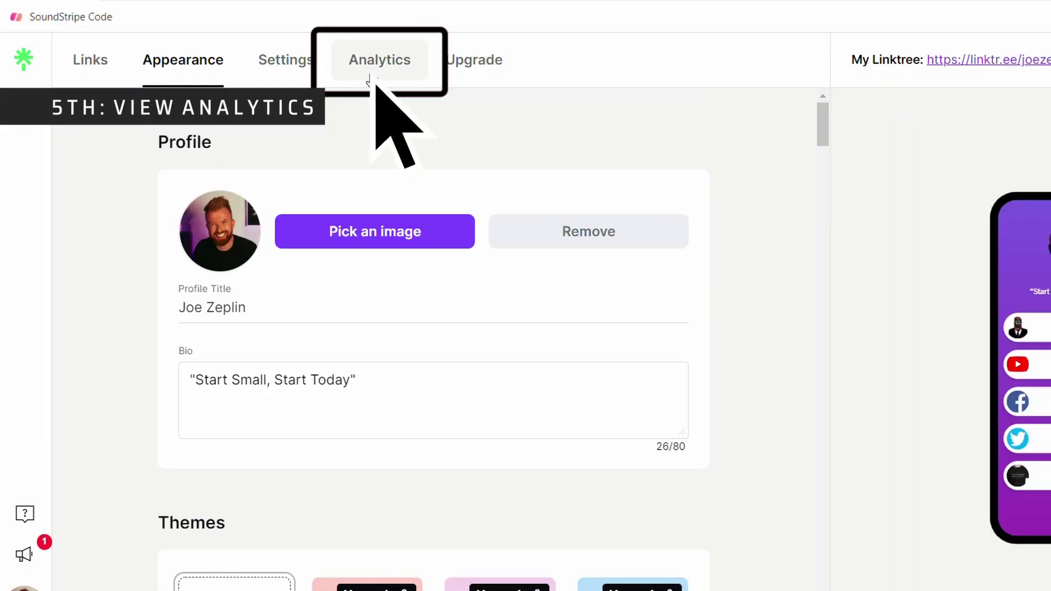
Review Analytics: Activity, Commerce, Top Locations, Top Referrers, Device Analytics and Social Icons.
click(371, 78)
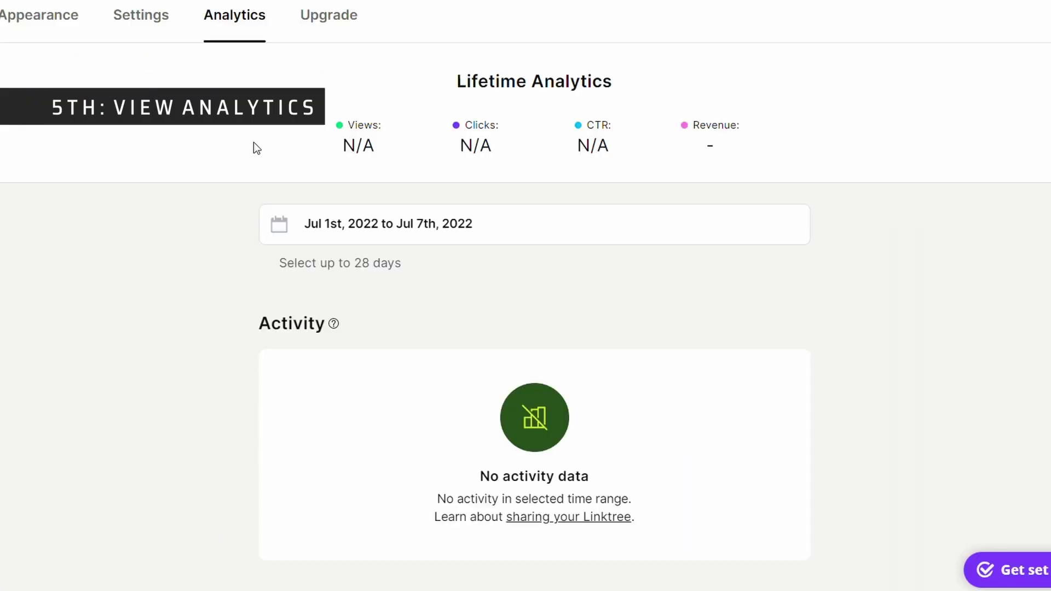
scroll(886, 295, down, 10)
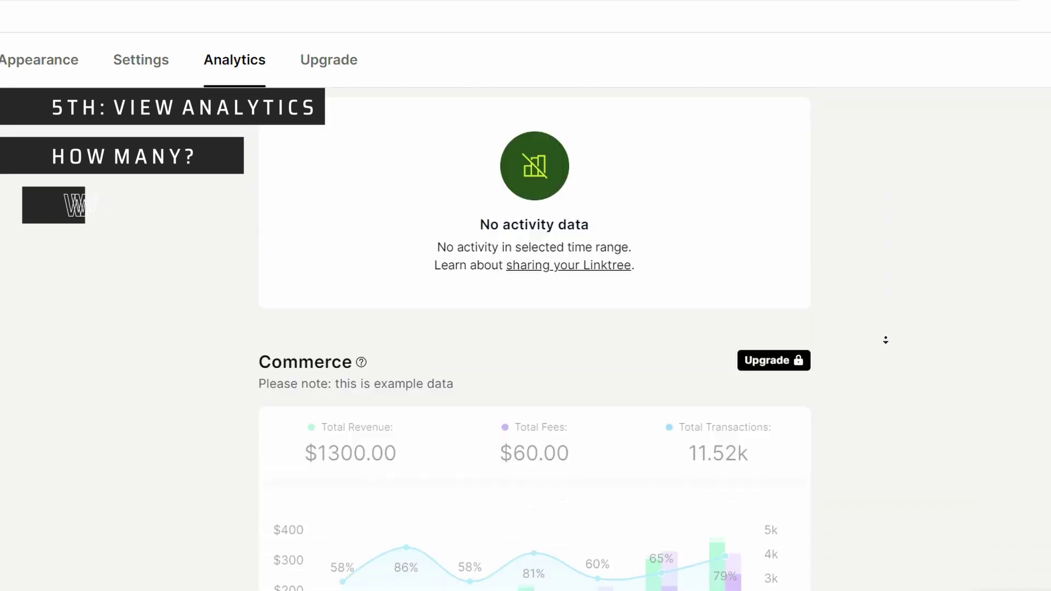
scroll(885, 340, down, 6)
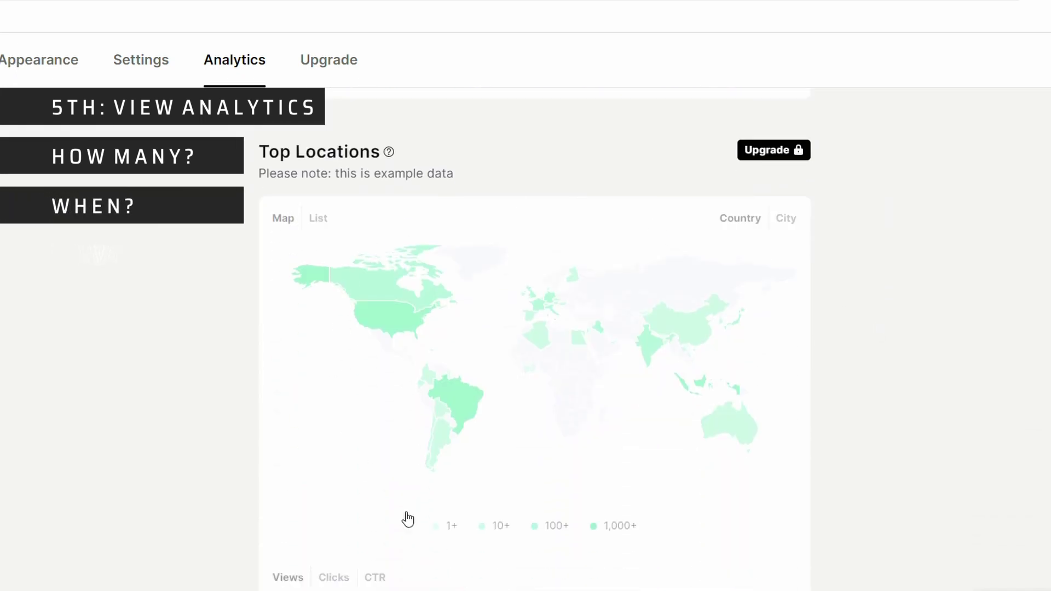
scroll(943, 417, down, 9)
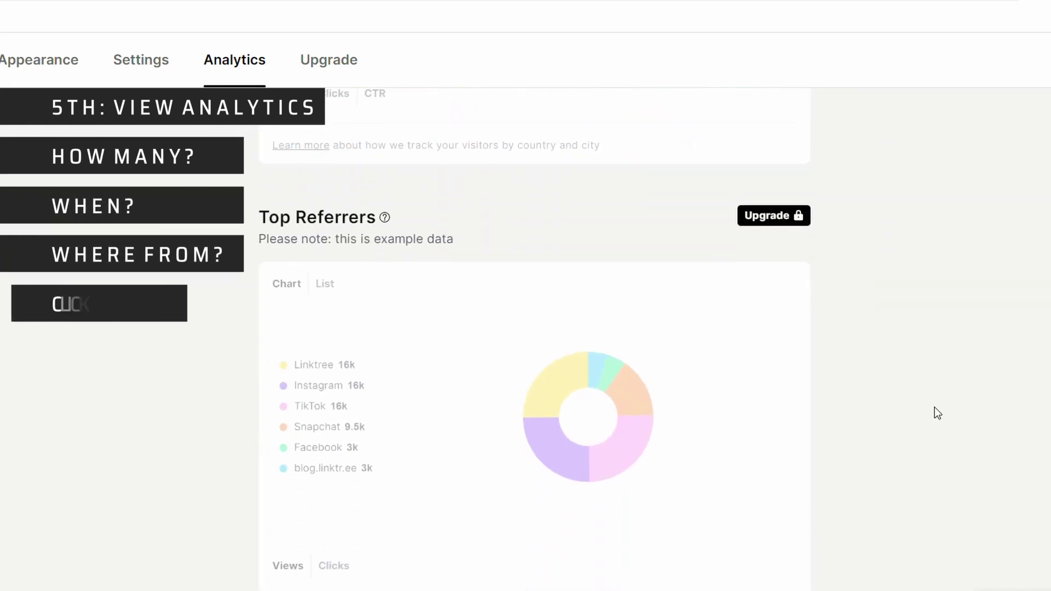
scroll(938, 468, down, 8)
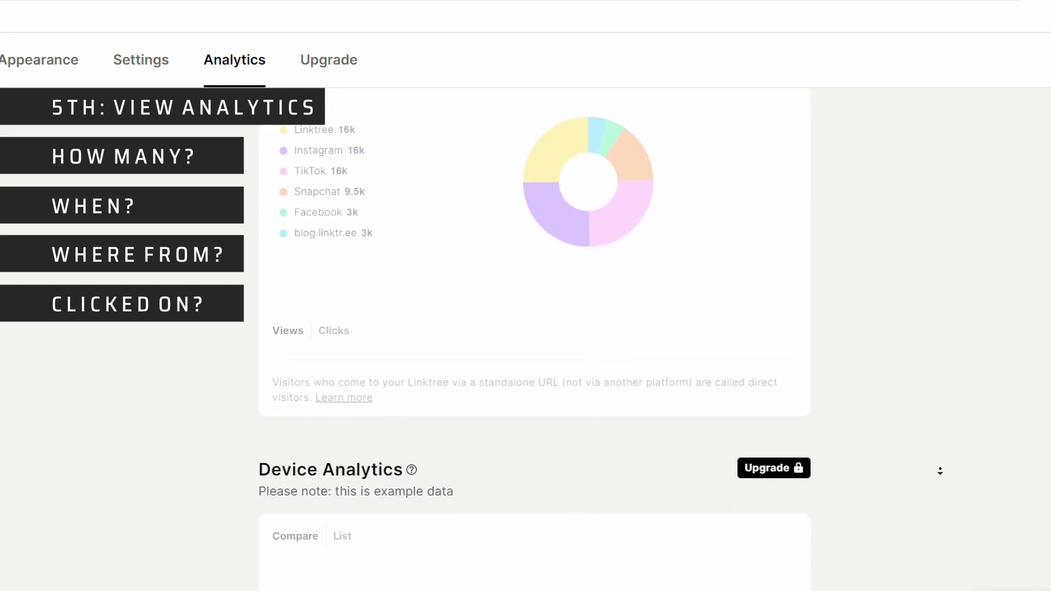
scroll(940, 471, down, 10)
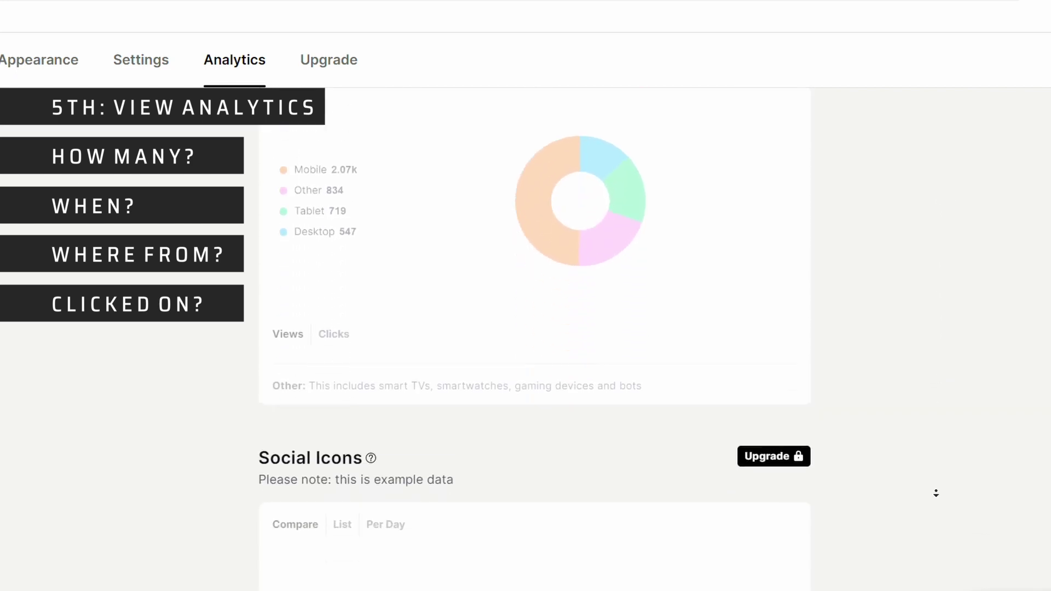
scroll(933, 484, down, 1)
scroll(932, 490, down, 3)
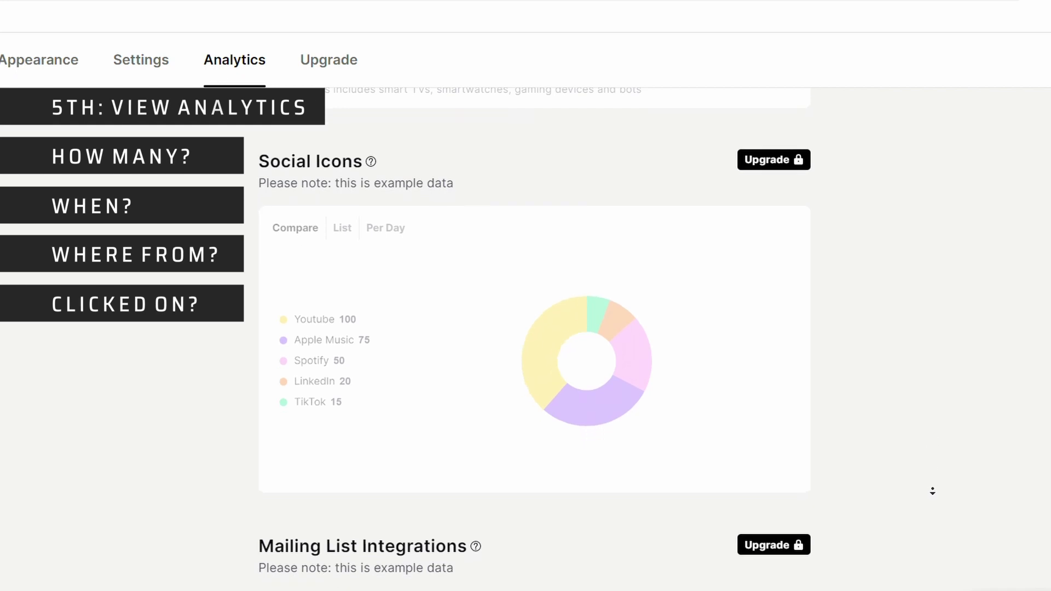